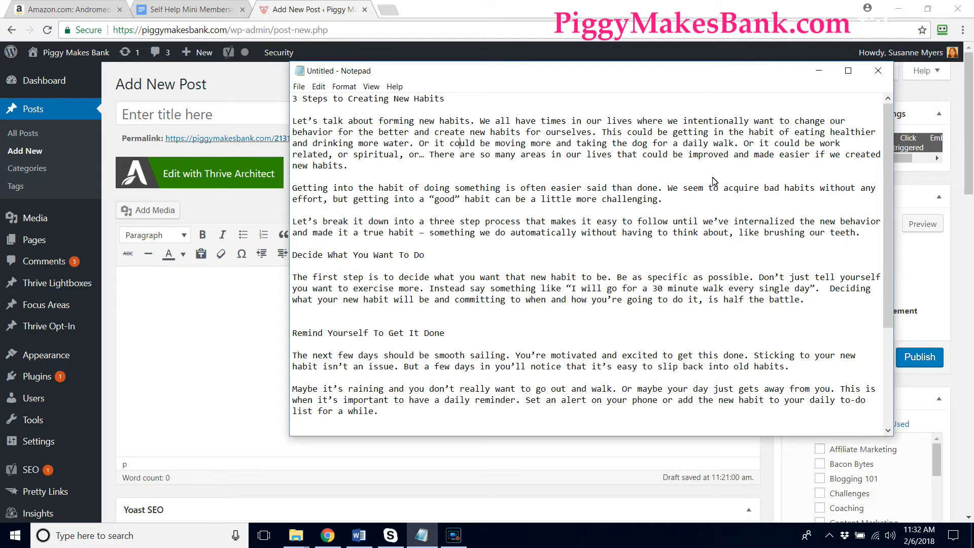
Copy the article text below the title "3 Steps to Creating New Habits" from Notepad and paste it into the new WordPress post's body.
left_click_drag(454, 98, 292, 108)
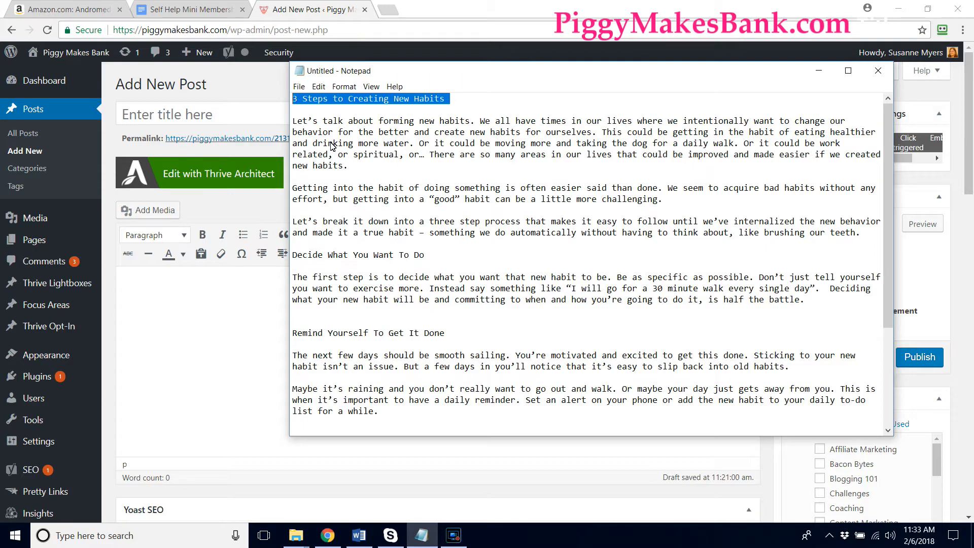
left_click(372, 166)
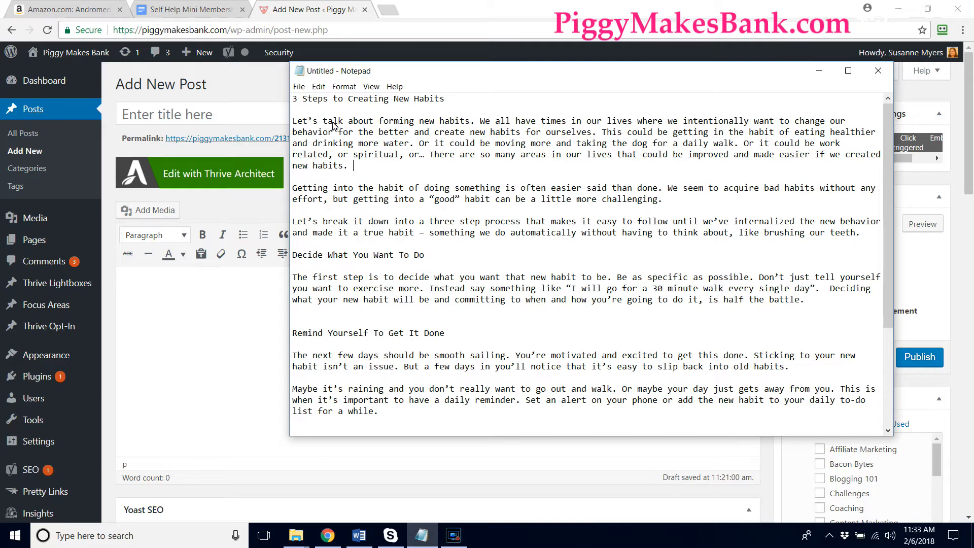
left_click_drag(292, 121, 490, 404)
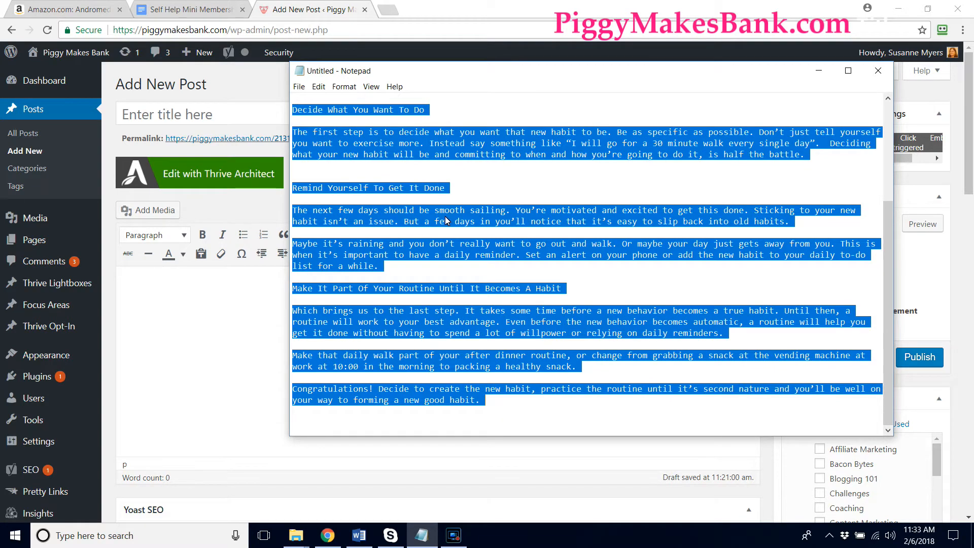
right_click(446, 221)
left_click(478, 251)
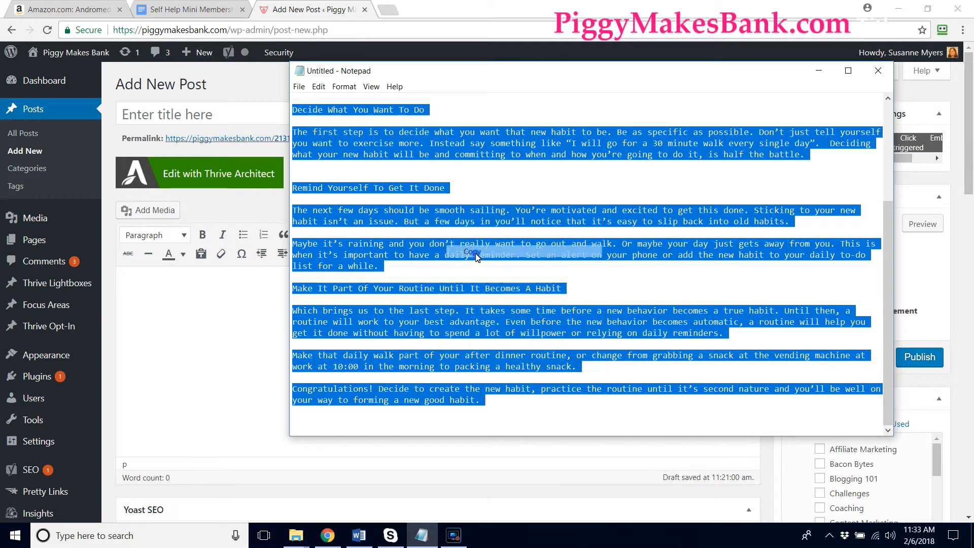
left_click(227, 339)
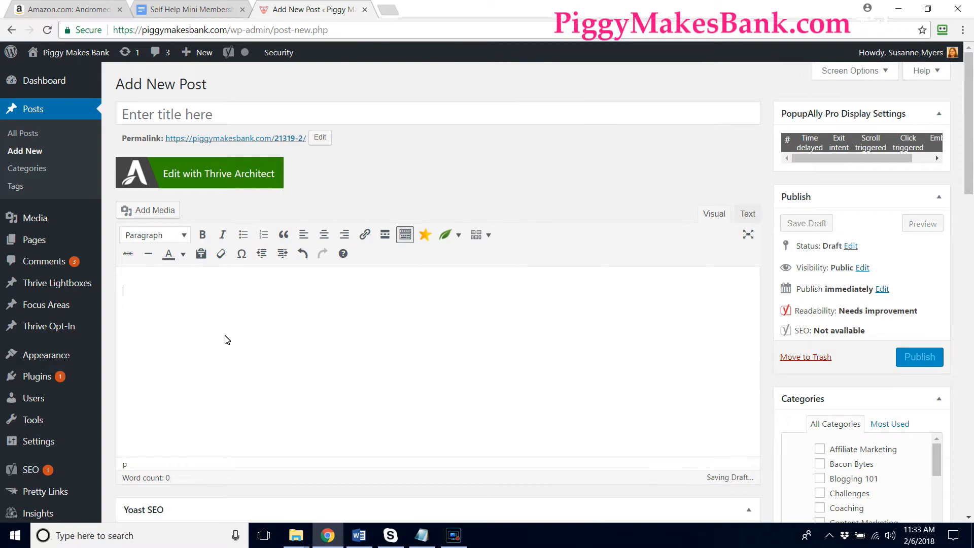
key("ctrl+v")
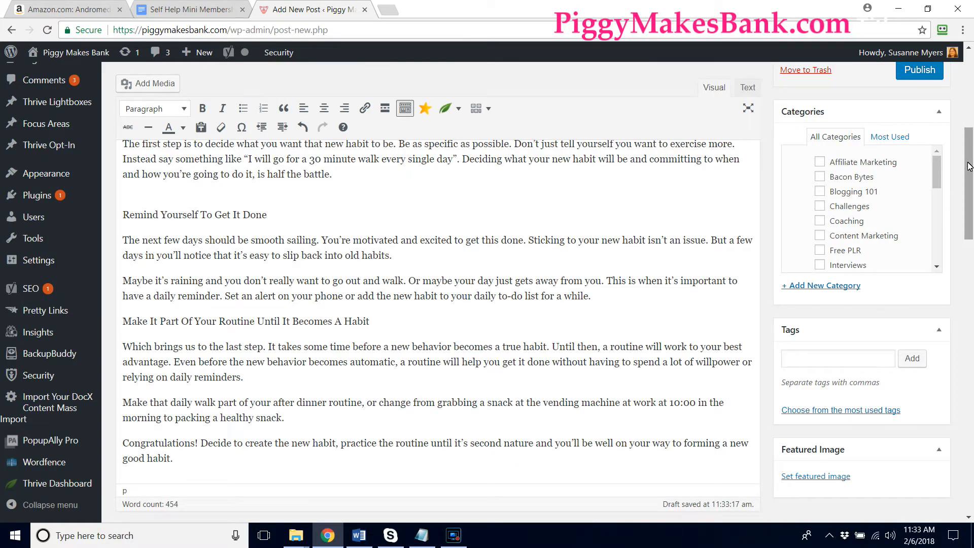
Assign the post to the Content Marketing category.
scroll(969, 166, "up", 5)
scroll(972, 129, "down", 3)
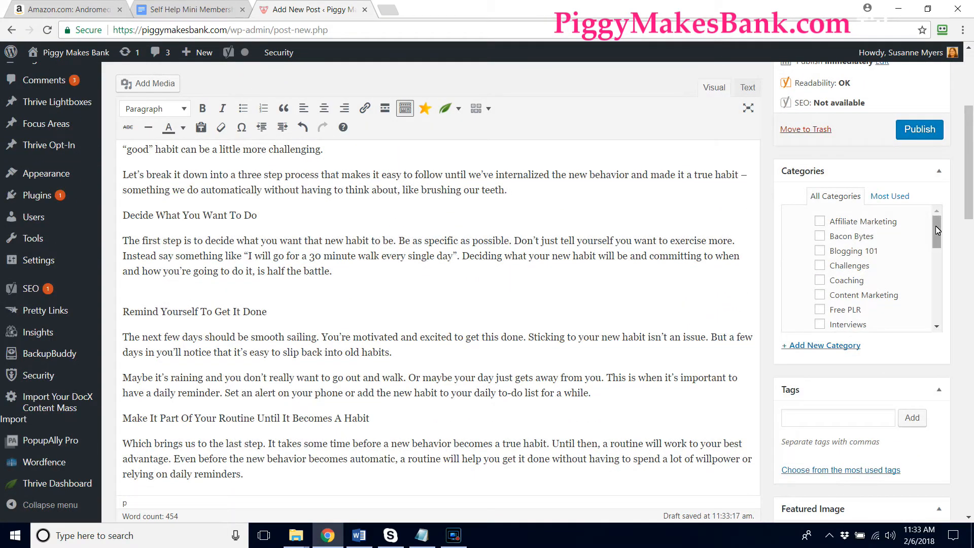
left_click(819, 295)
Enter "How To Get Into The Habit Of Using Your Prewritten Content" as the post title.
left_click_drag(970, 197, 956, 87)
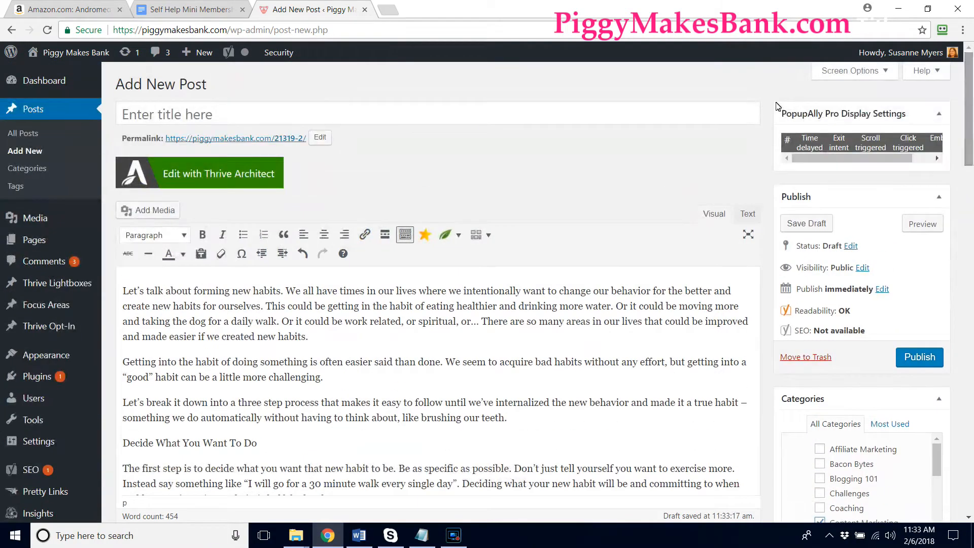
left_click(187, 112)
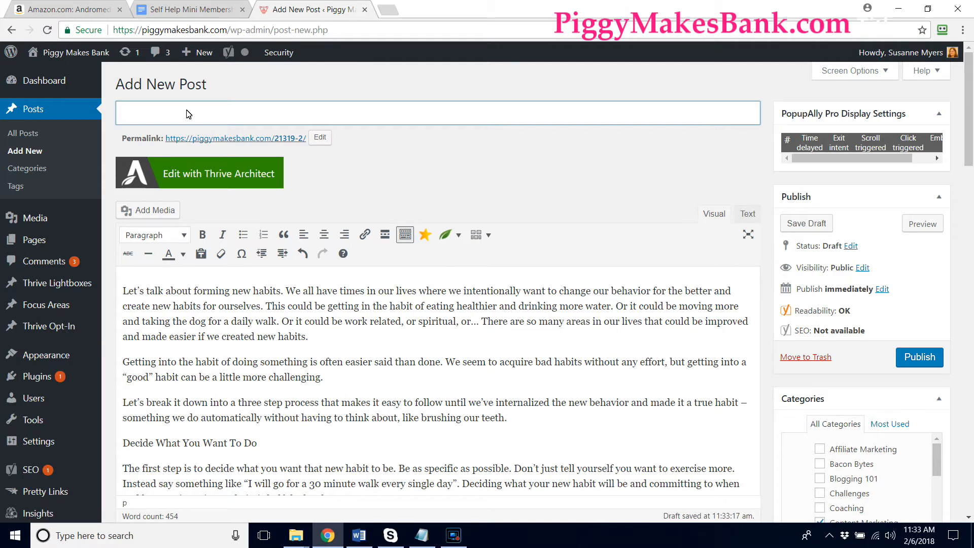
type("How To Get Into T")
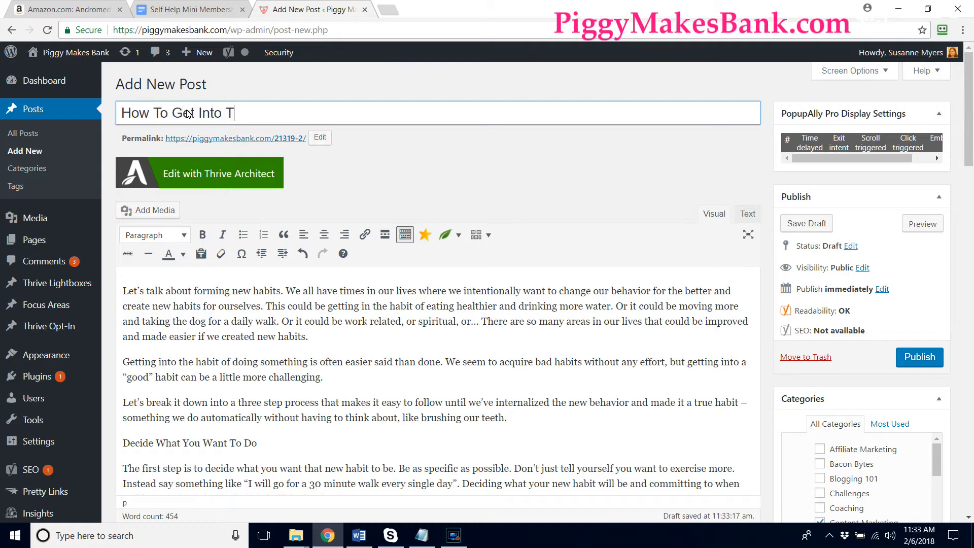
type("he Habit Of ")
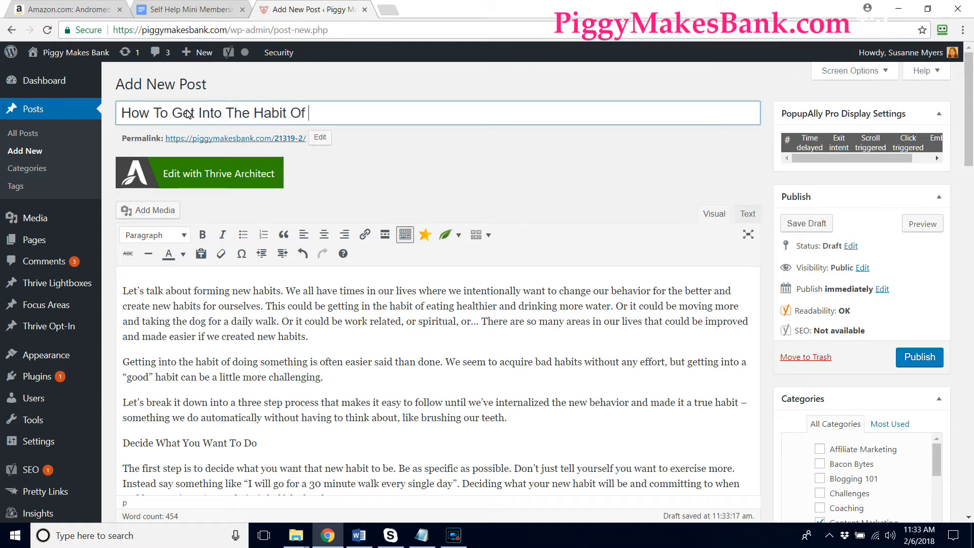
type("Using Your Pre")
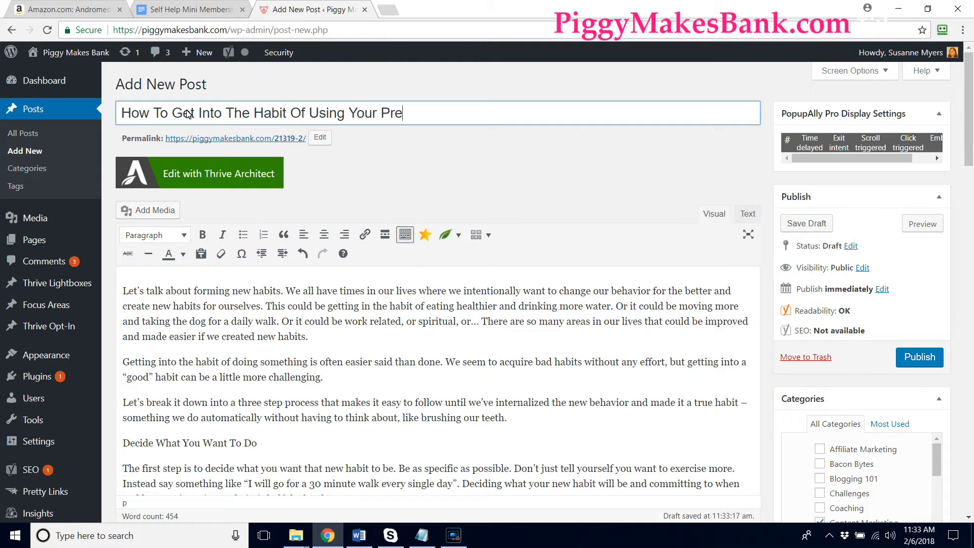
type("written Content")
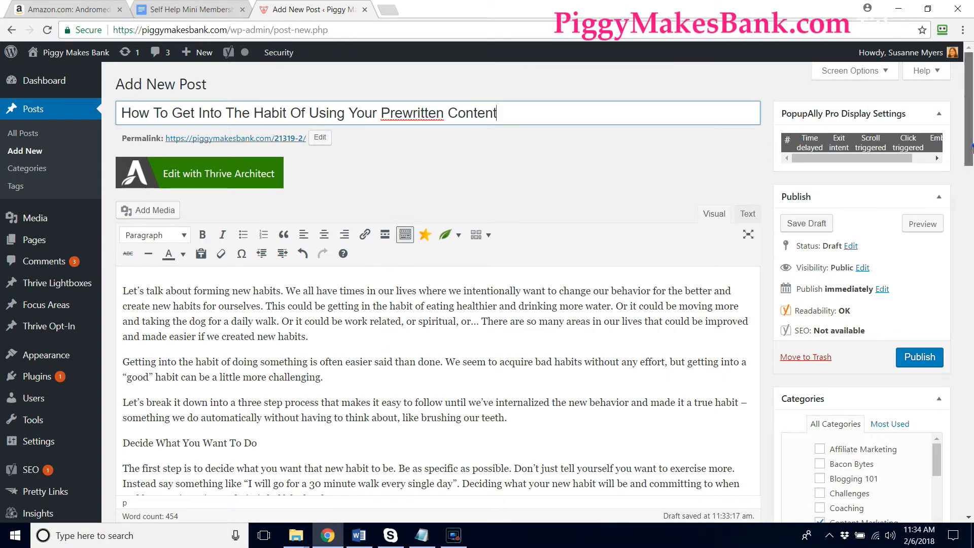
Format the subheadings "Decide What You Want To Do", "Remind Yourself To Get It Done" and "Make It Part Of Your Routine Until It Becomes A Habit" as Heading 3.
scroll(971, 176, "down", 4)
scroll(971, 195, "down", 1)
left_click_drag(269, 236, 123, 245)
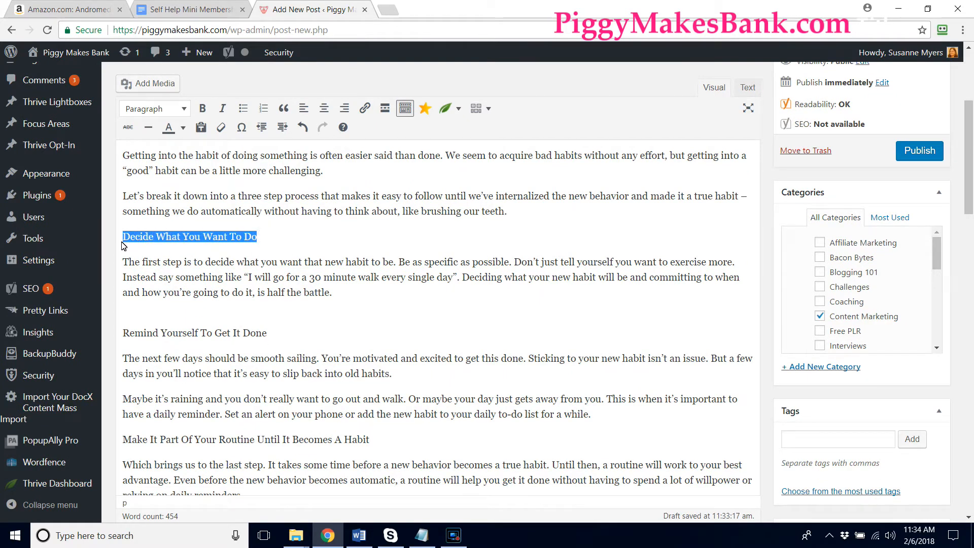
left_click(182, 109)
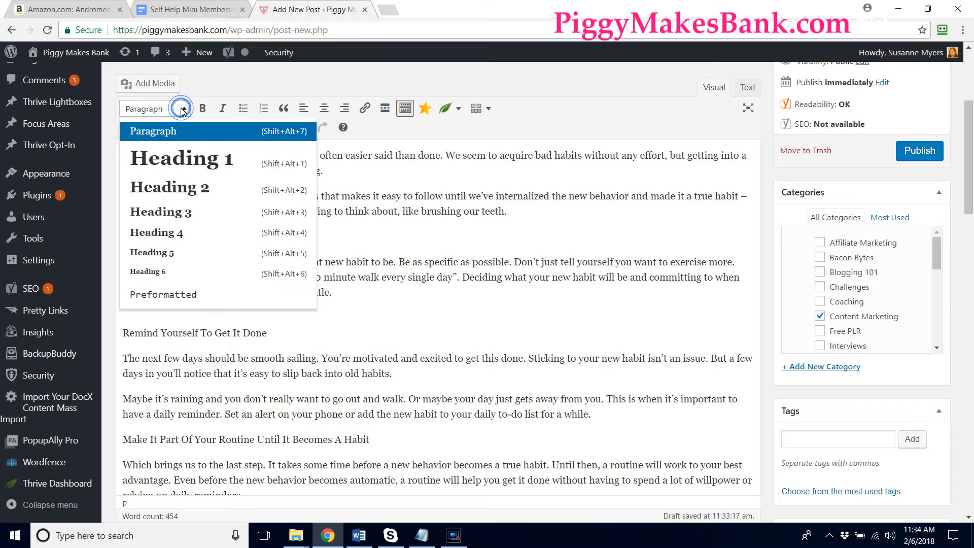
left_click(175, 213)
left_click_drag(271, 332, 123, 336)
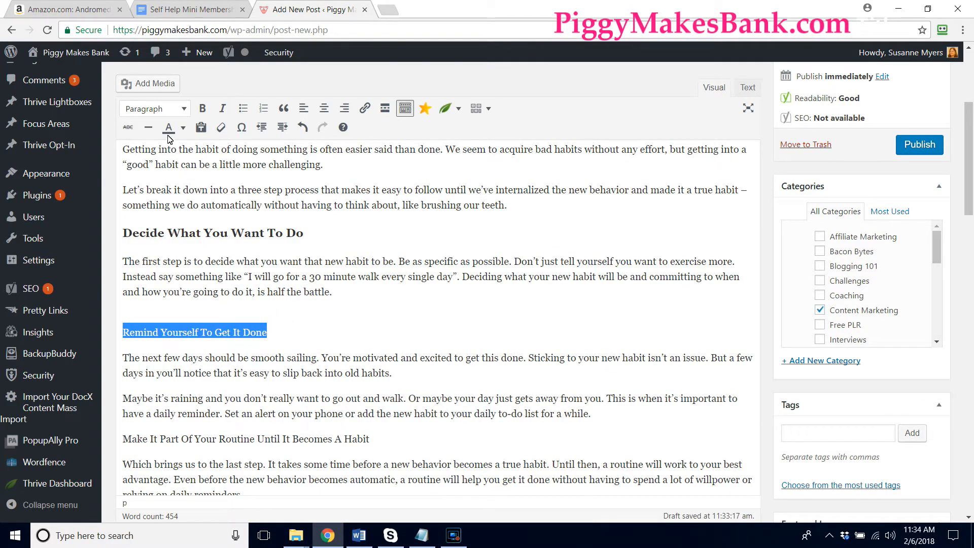
left_click(183, 109)
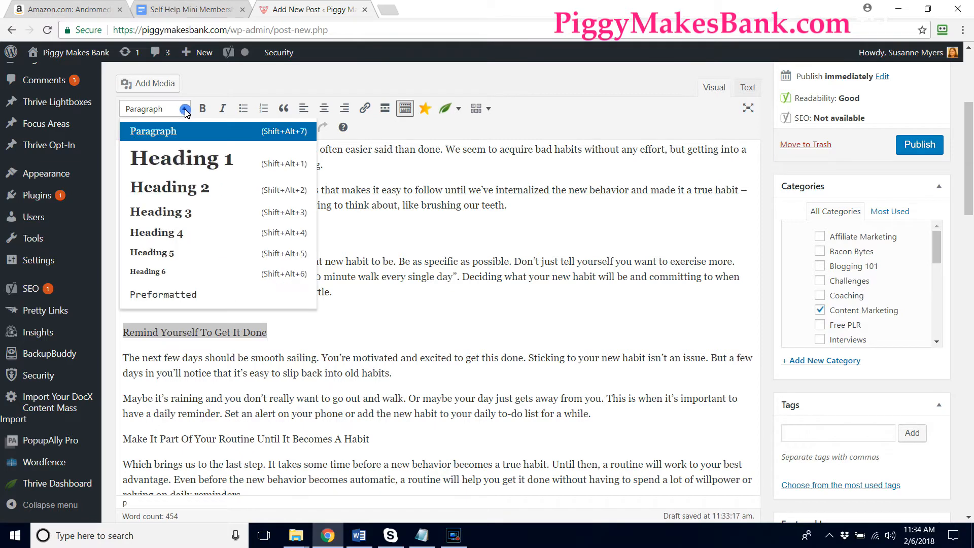
left_click(182, 212)
left_click_drag(375, 445, 123, 440)
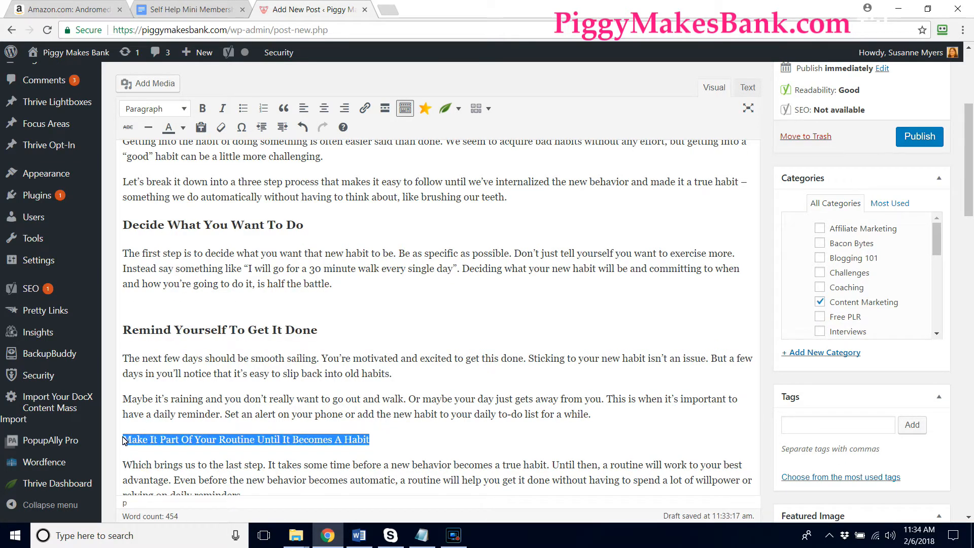
left_click(183, 108)
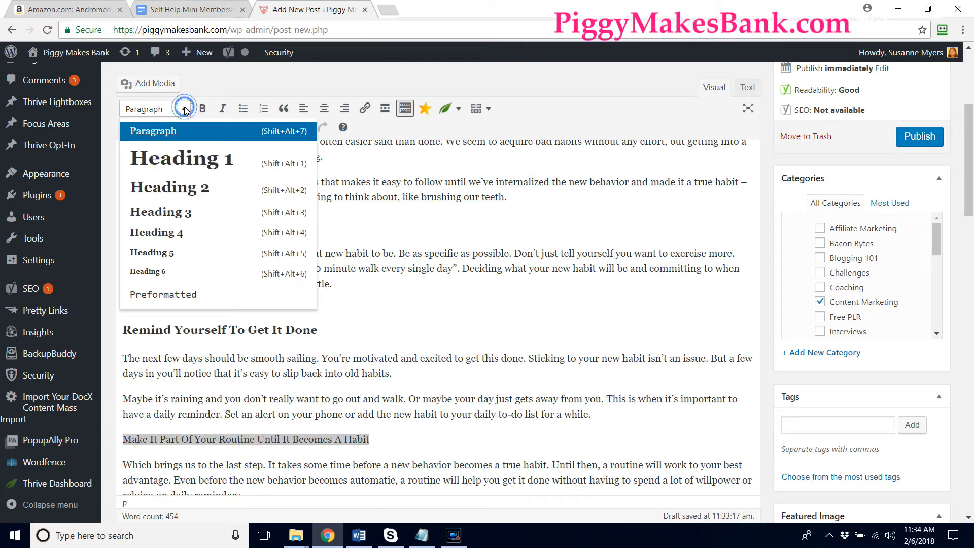
left_click(163, 212)
left_click(395, 368)
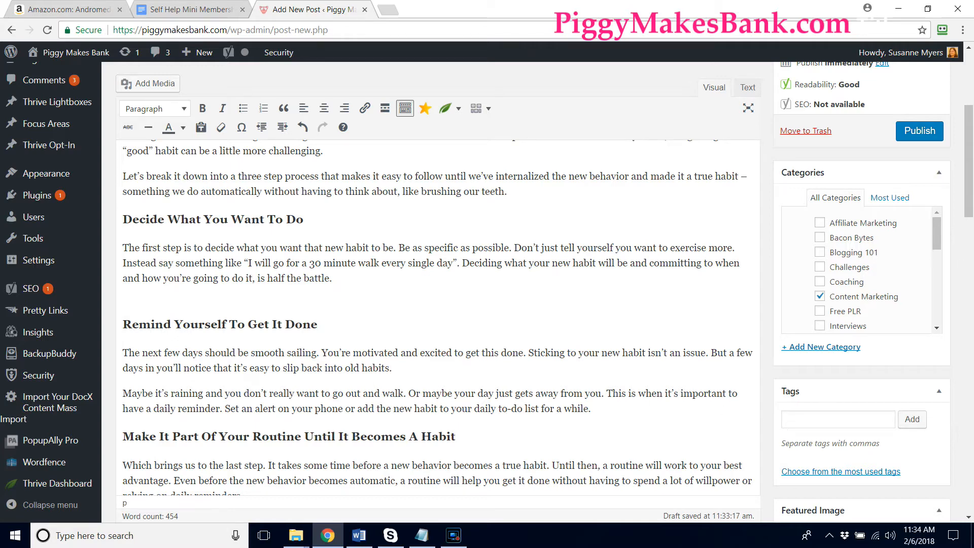
Delete the text of the opening paragraph that begins "Let's talk about forming new habits".
left_click_drag(972, 216, 972, 160)
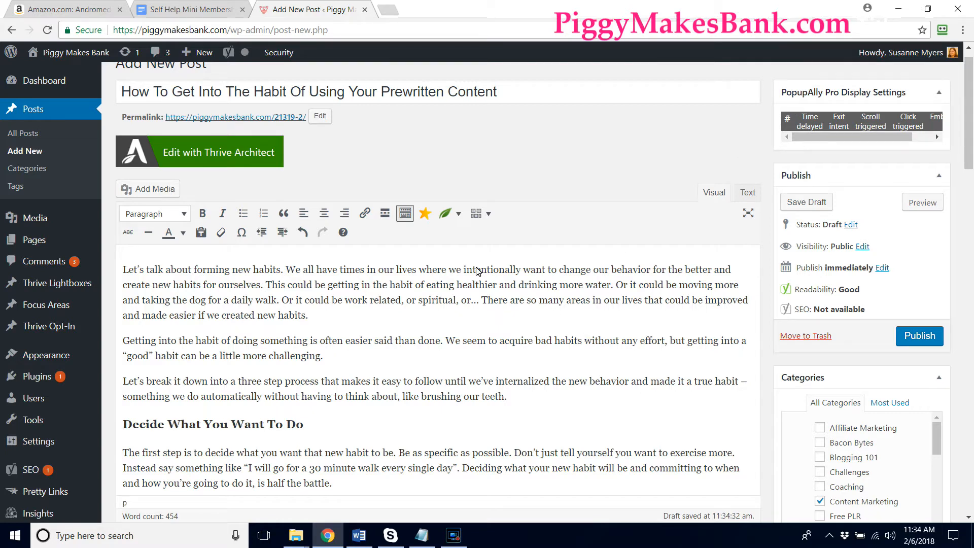
left_click_drag(424, 287, 619, 289)
left_click_drag(231, 303, 287, 311)
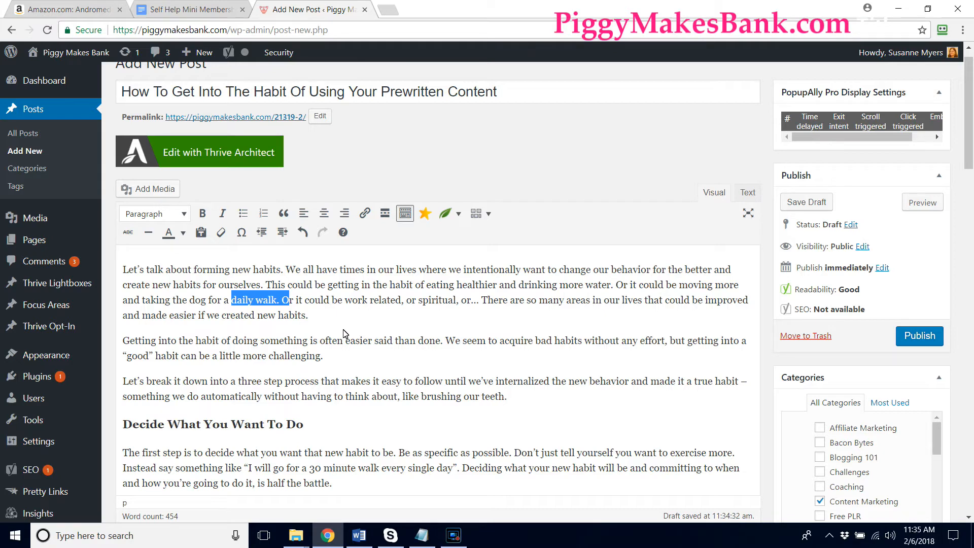
left_click_drag(319, 318, 119, 272)
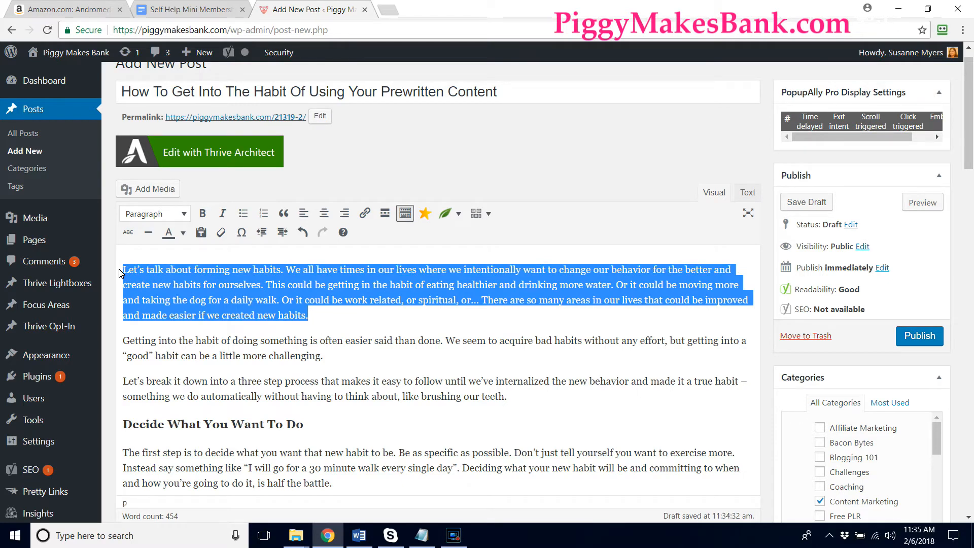
key("BackSpace")
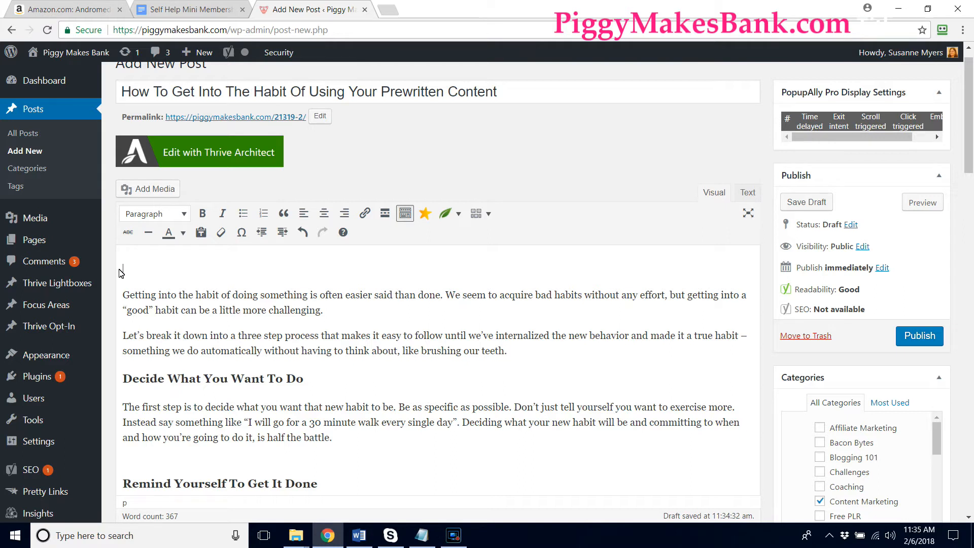
Start a new opening paragraph with "Let's be honest here. We all have a lot of prewritten content or PLR that we've purchased with".
type("Let's be honest here. We al")
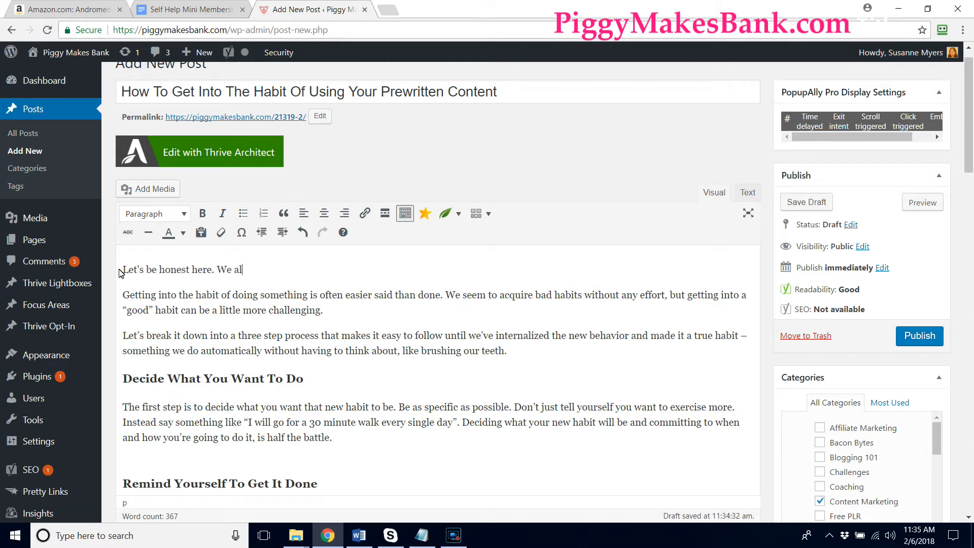
type("l have a lo")
key("BackSpace")
key("BackSpace")
type("a lot")
type(" of")
type(" pre")
type("ro")
type("ritten conten ")
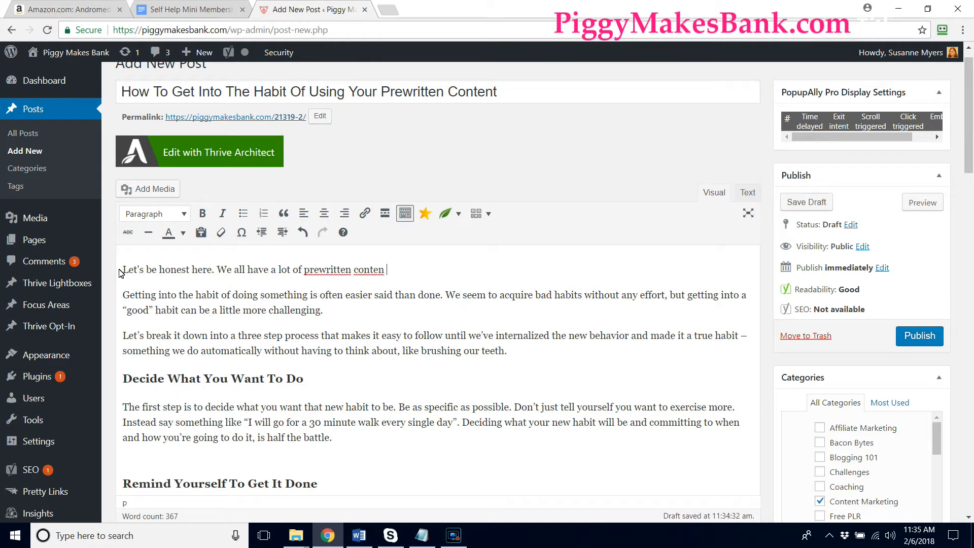
type("t or PLR that we")
type("'ve purchased wit")
Complete the opening paragraph's second sentence with "the best of intentions sitting on our hard drive collecting virtual dust.".
type("h t")
type("heh")
type(" best of intetions")
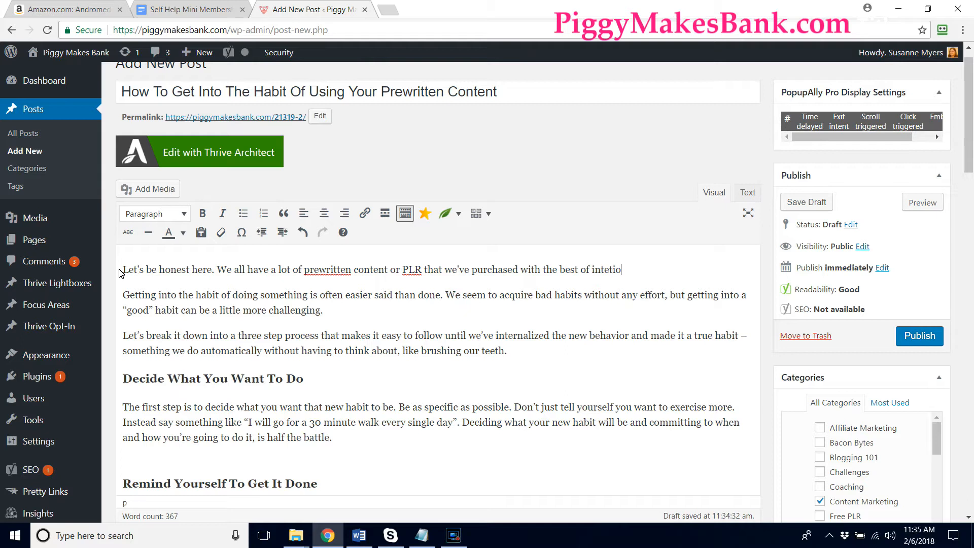
key("BackSpace")
key("BackSpace")
key("BackSpace")
key("BackSpace")
type("ntions sitting on our hard")
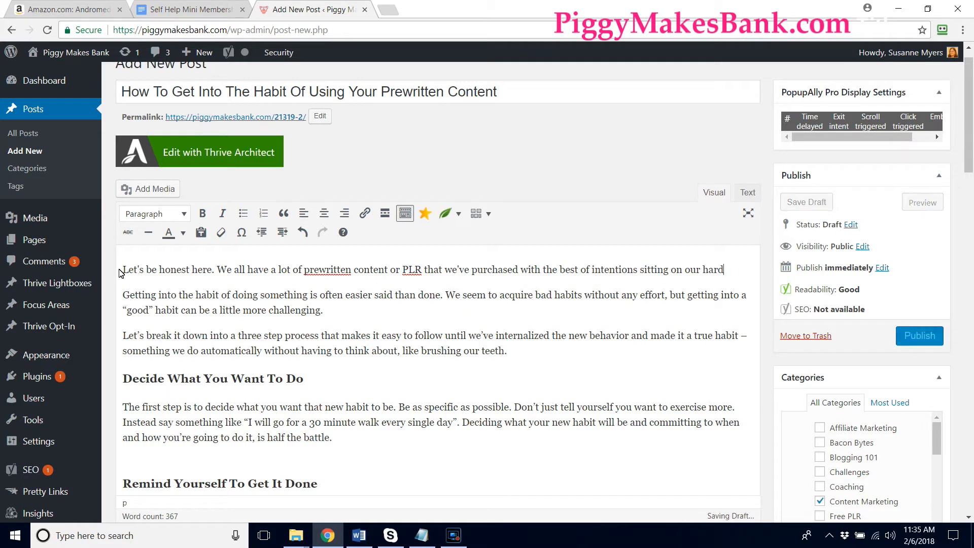
type("driv")
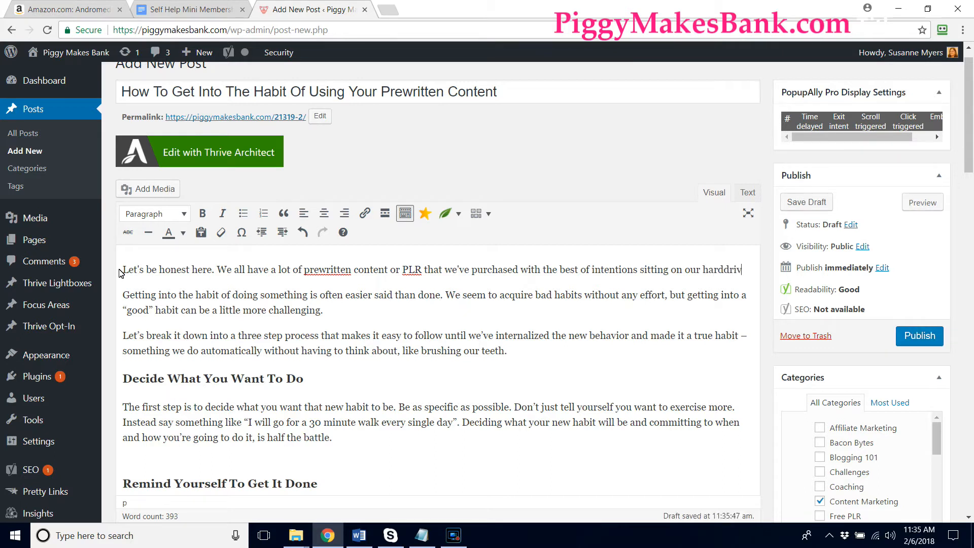
type("e collecting ")
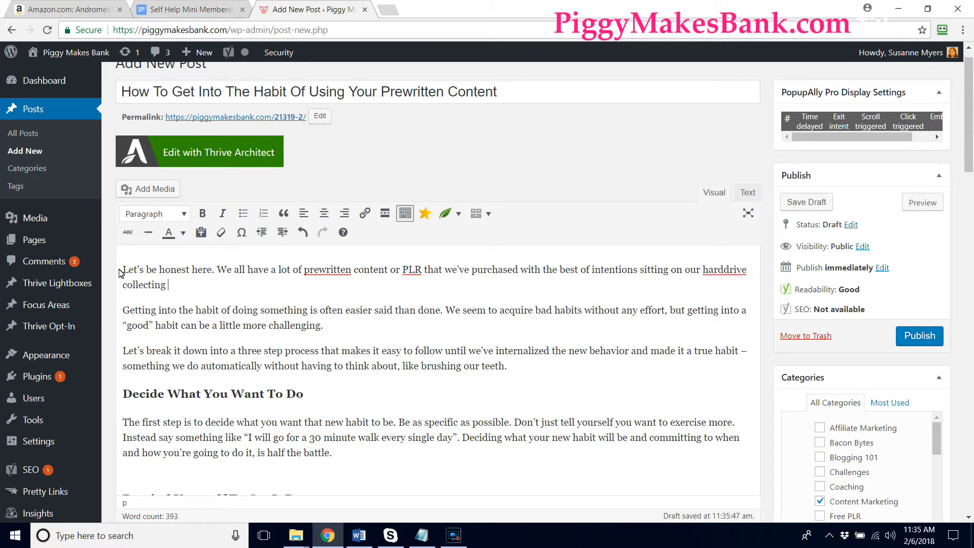
type("virtual dust.")
left_click(727, 269)
left_click(662, 292)
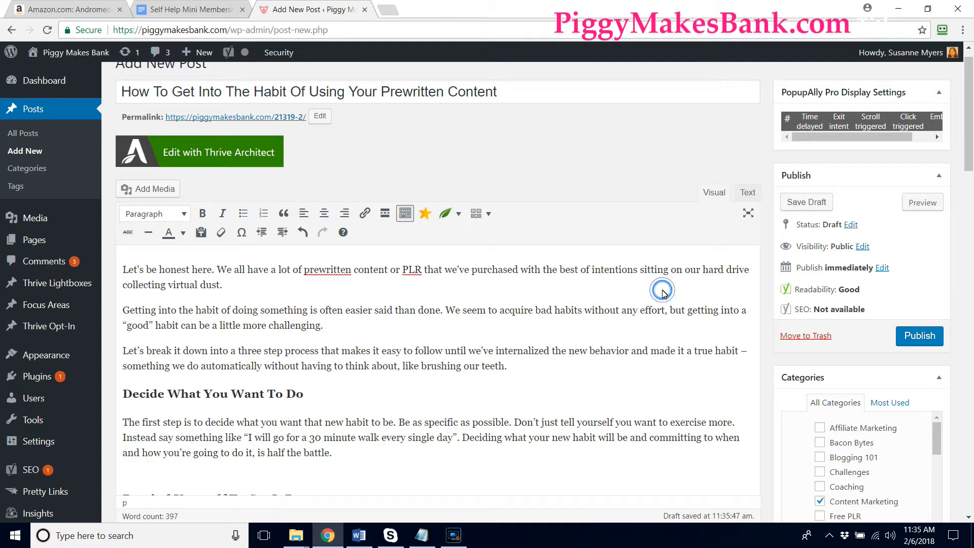
Continue the opening paragraph with "I don't have to tell you that it does you no good until you actually use it. And guess what...".
type("I don't have totell you ")
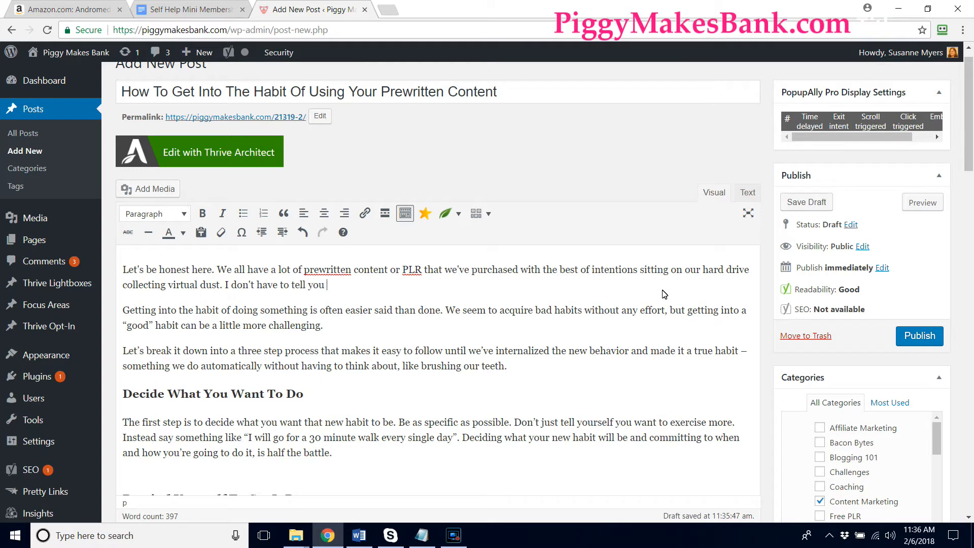
type("that it does you no good un")
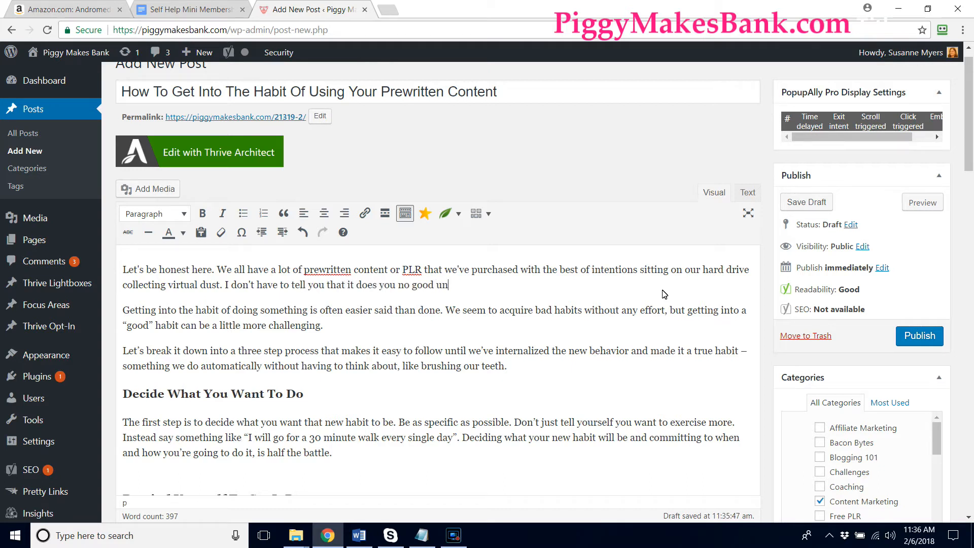
type("til you actually use it. And guess what... the key to mak")
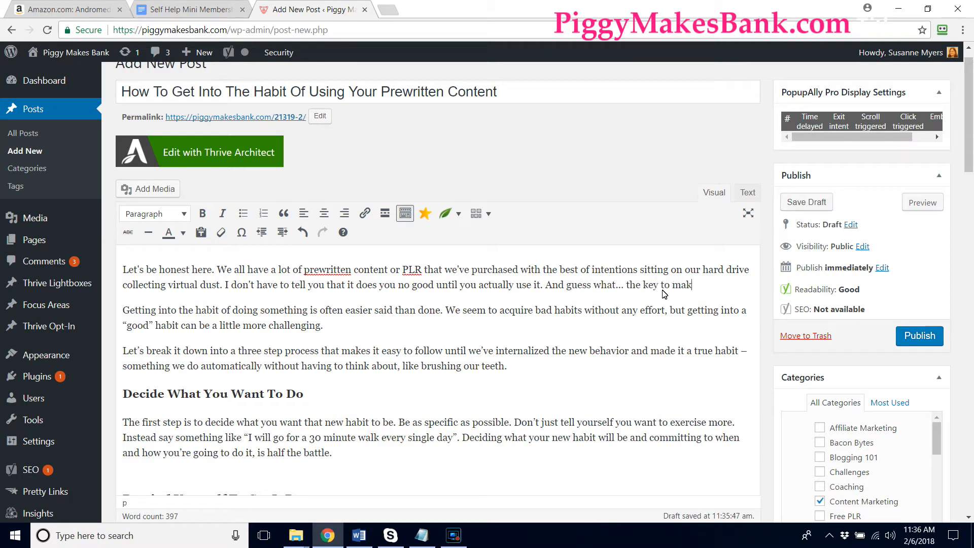
Extend the unfinished sentence with "the key to making that happen is to get into the habit of using PLR".
type("ing that happen is to get")
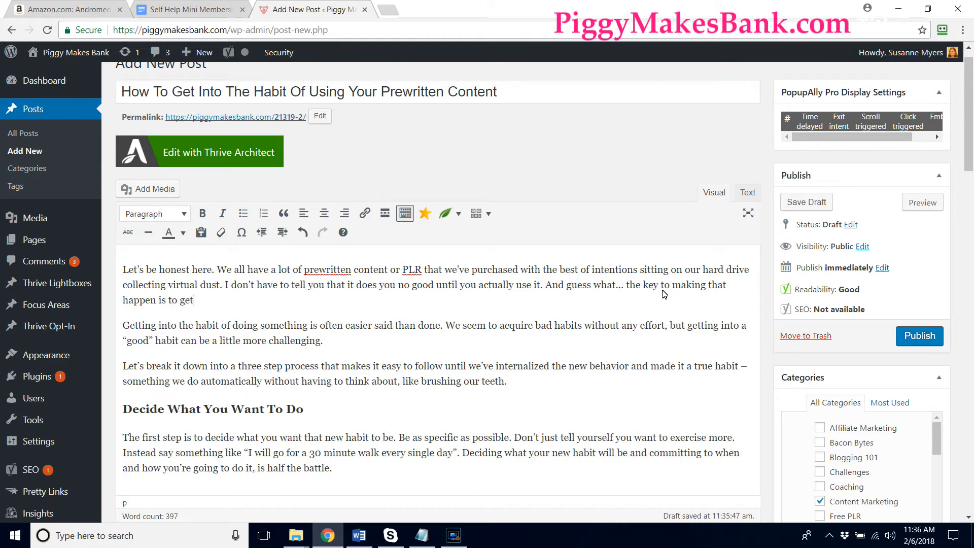
type(" into the habit of using PLR r")
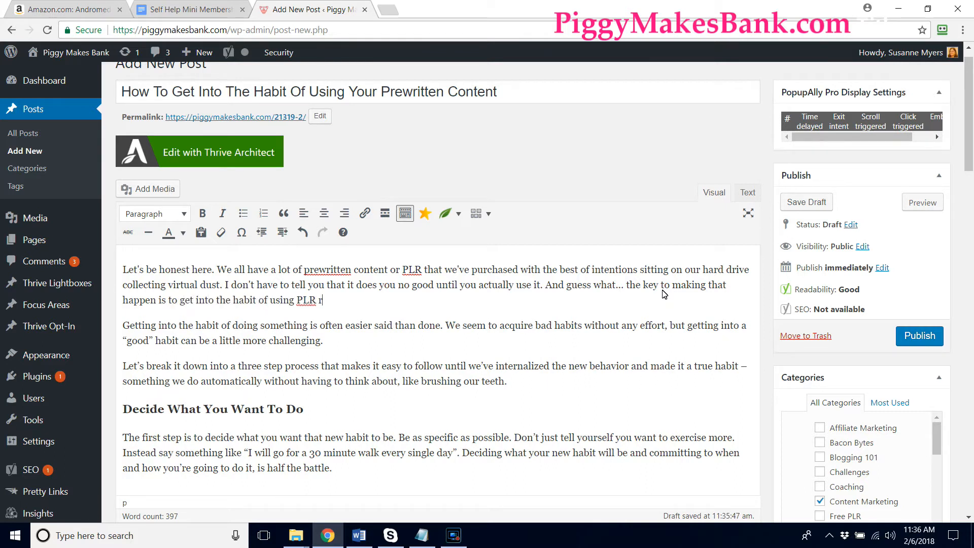
Finish the opening paragraph with "or prewritten content regularly. In other words, make it part of your content marketing strategy.".
type(" prewritten content regularly. In other words, make it part of your content gener")
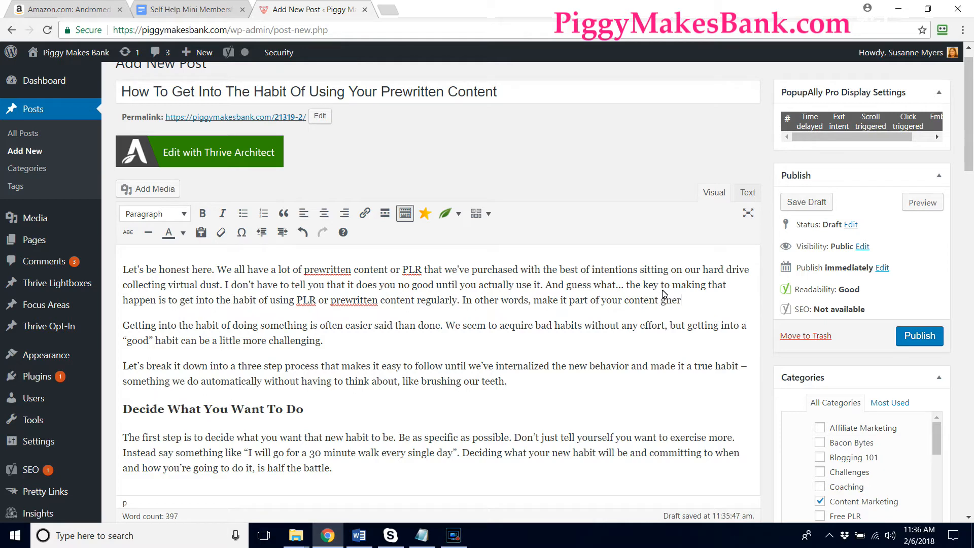
key("BackSpace")
key("BackSpace")
key("BackSpace")
key("BackSpace")
type("marketing strategy")
Replace "something" with "this week after week" in the second paragraph's first sentence.
left_click(304, 327)
left_click(306, 327)
key("BackSpace")
key("BackSpace")
key("BackSpace")
key("BackSpace")
key("BackSpace")
key("BackSpace")
key("BackSpace")
key("BackSpace")
key("BackSpace")
type("this week after week")
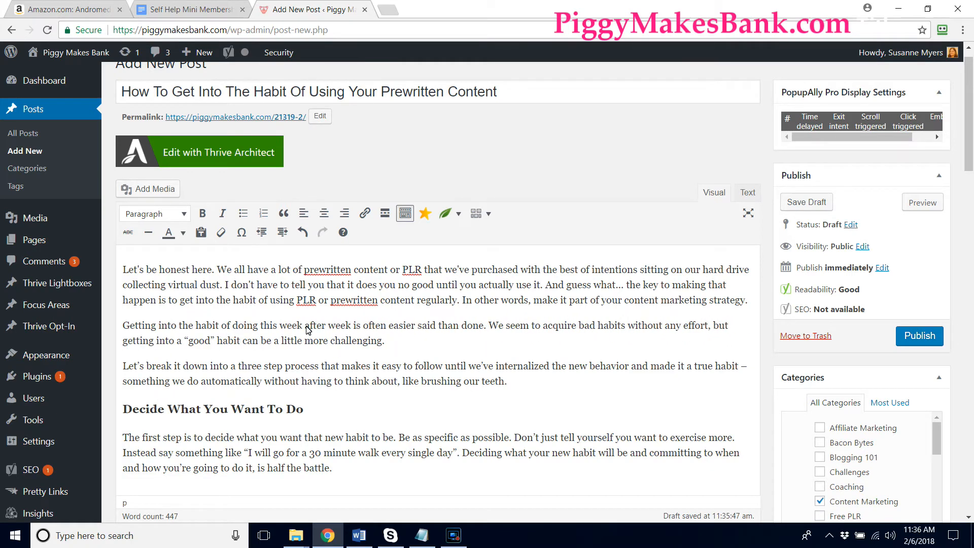
Delete the word "often" before "easier said than done" in the second paragraph.
left_click(386, 325)
key("BackSpace")
key("BackSpace")
key("BackSpace")
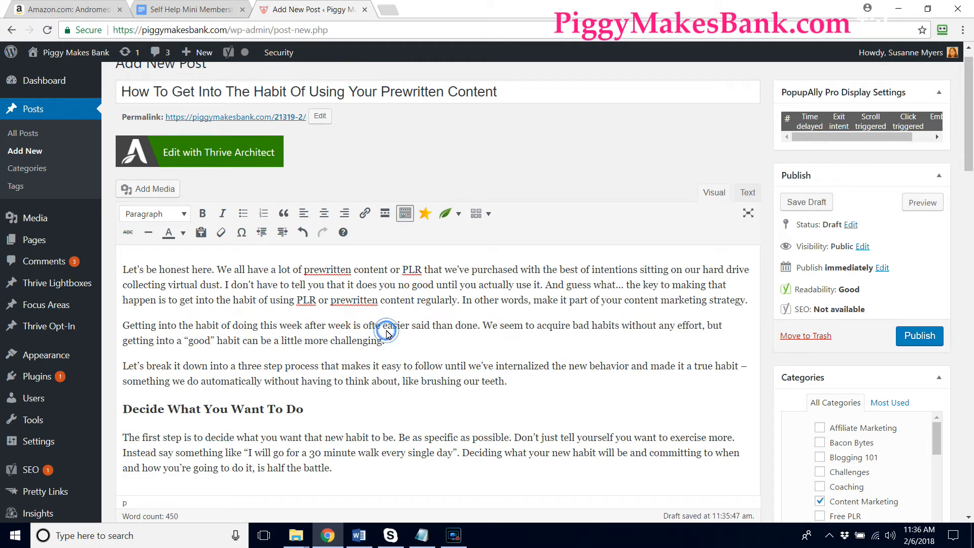
key("BackSpace")
key("BackSpace")
key("BackSpace")
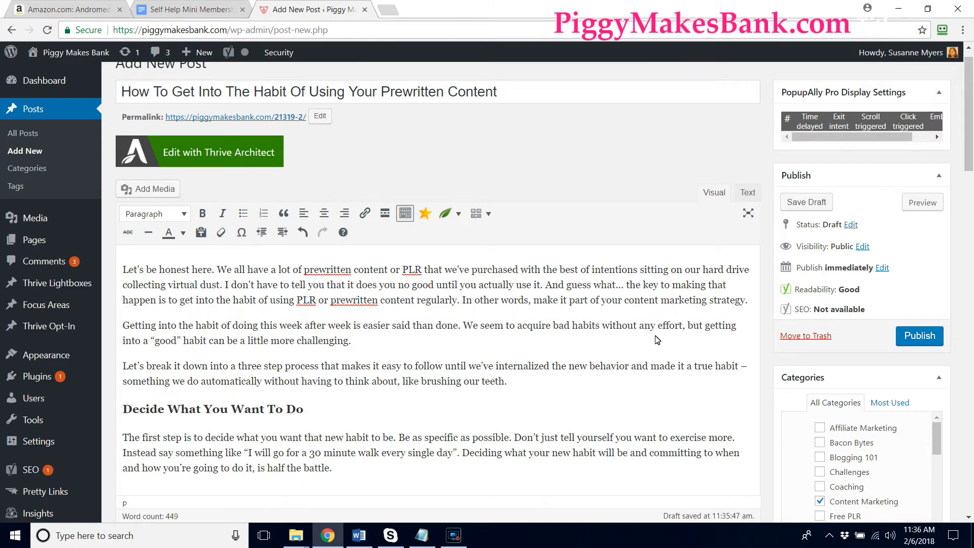
Insert "like publishing a fresh PLR article each week" after "getting into a "good" habit" in the second paragraph.
left_click(206, 343)
type("like publsihing")
key("BackSpace")
key("BackSpace")
key("BackSpace")
key("BackSpace")
key("BackSpace")
key("BackSpace")
key("BackSpace")
type("ishin g")
key("BackSpace")
key("BackSpace")
type("g a fre")
type("sh ")
type("PLR article ")
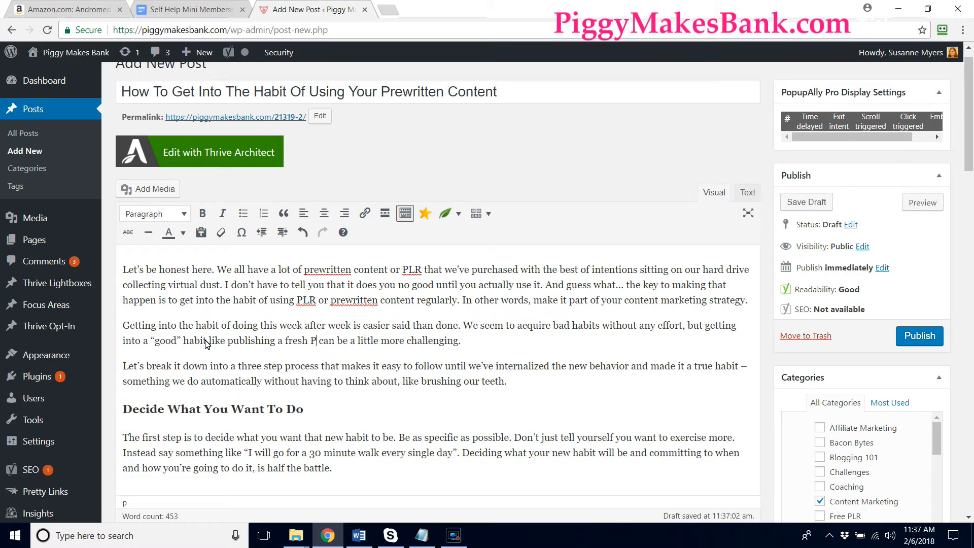
type("each week")
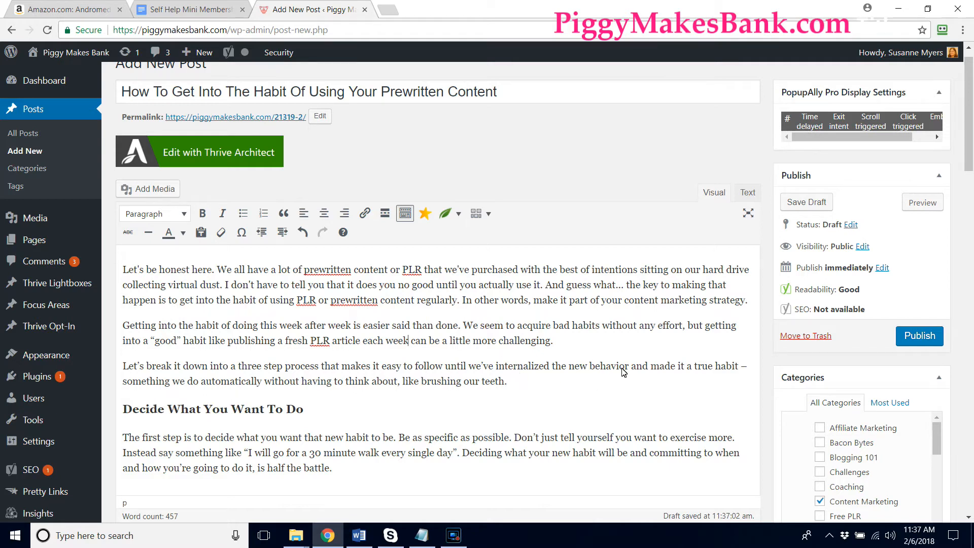
Replace "behavior" with "habit" in the paragraph about the three step process.
key("BackSpace")
key("BackSpace")
key("BackSpace")
key("BackSpace")
key("BackSpace")
key("BackSpace")
key("BackSpace")
key("BackSpace")
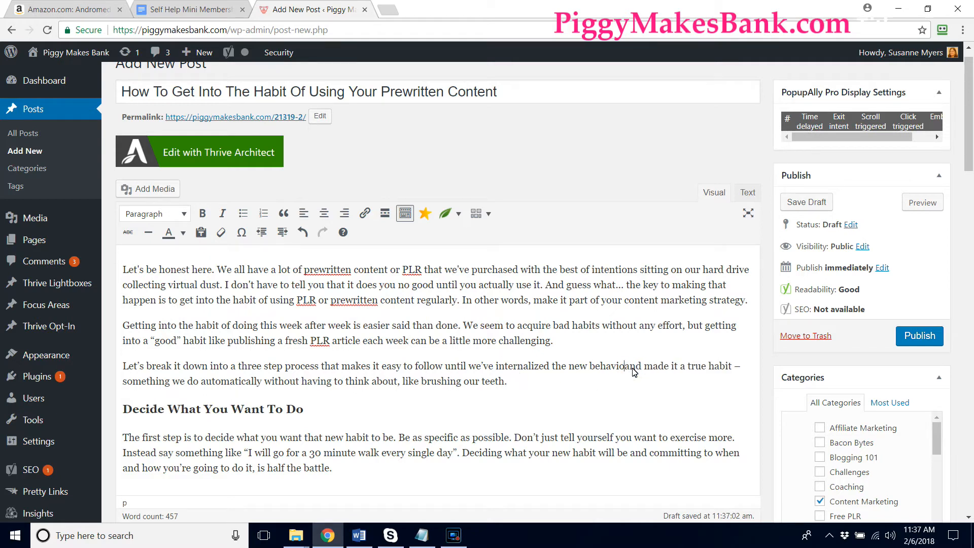
key("BackSpace")
type("habit or")
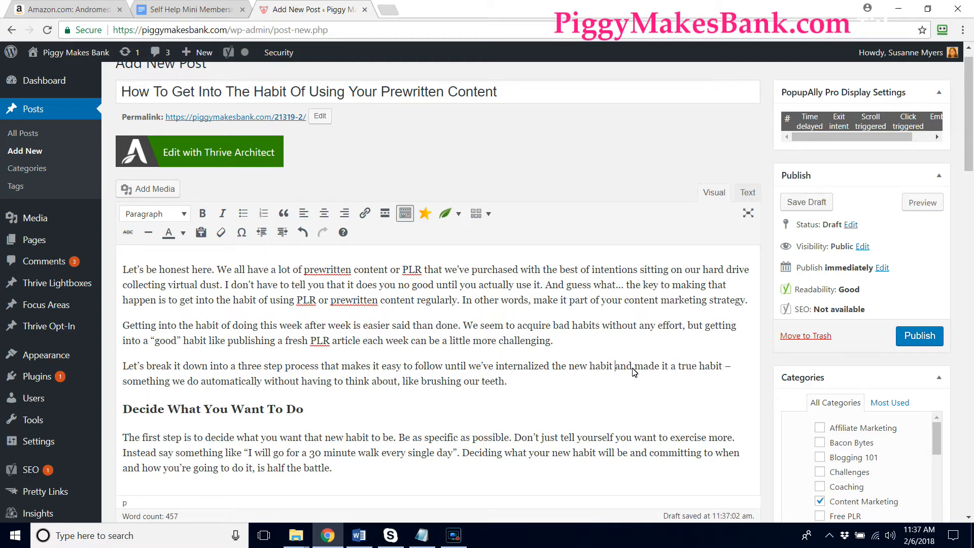
Reword the three step process paragraph to read "internalized the new publishing routine and made it a true habit".
key("BackSpace")
key("BackSpace")
key("BackSpace")
key("BackSpace")
key("BackSpace")
key("BackSpace")
key("BackSpace")
key("BackSpace")
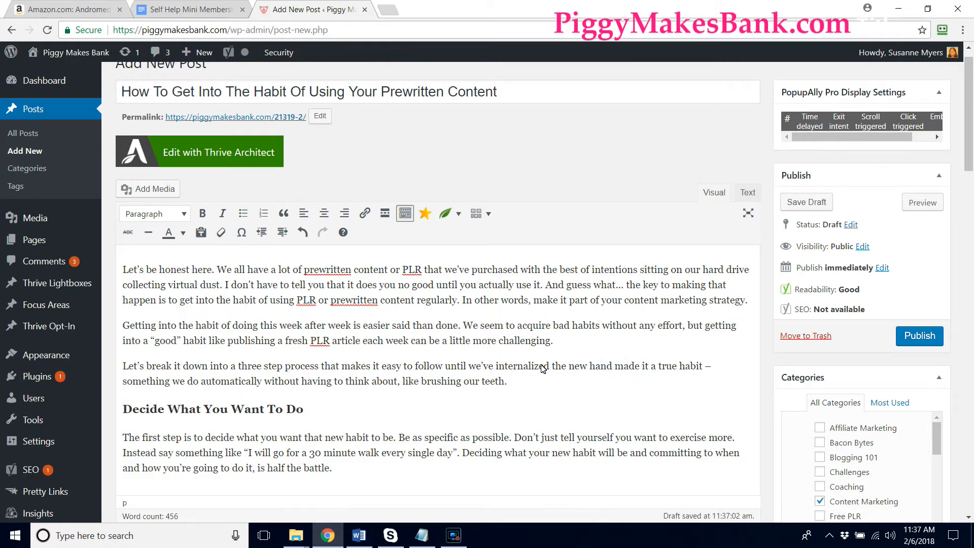
double_click(598, 369)
type("publishing routin")
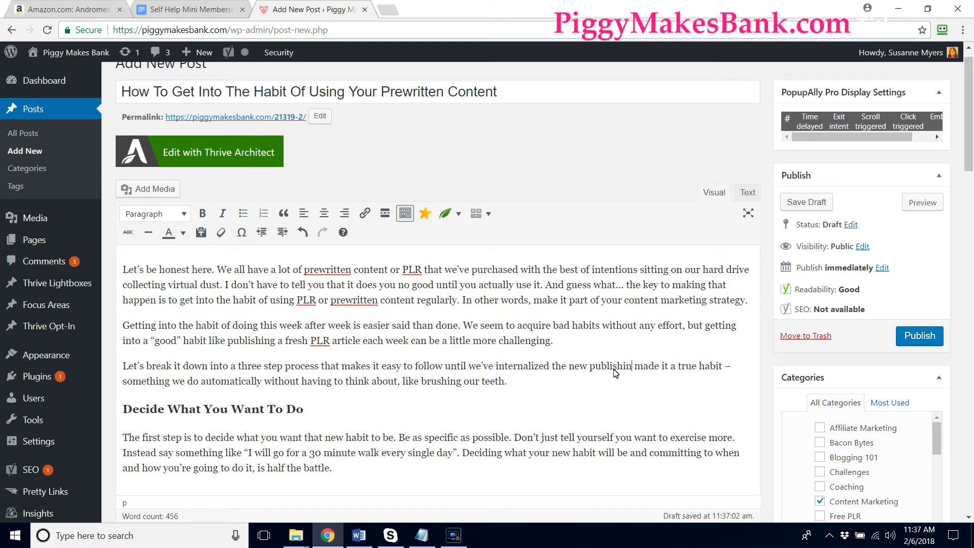
type("e")
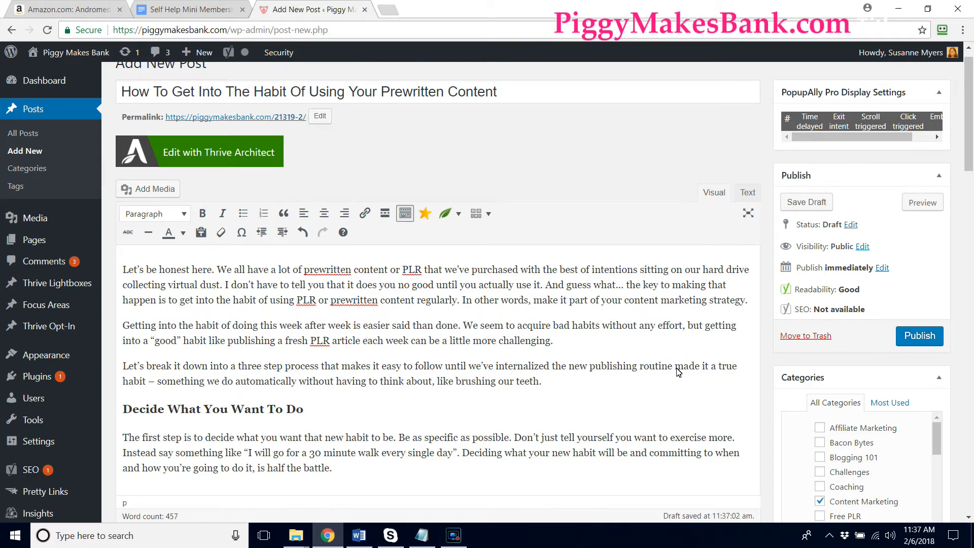
type(" and")
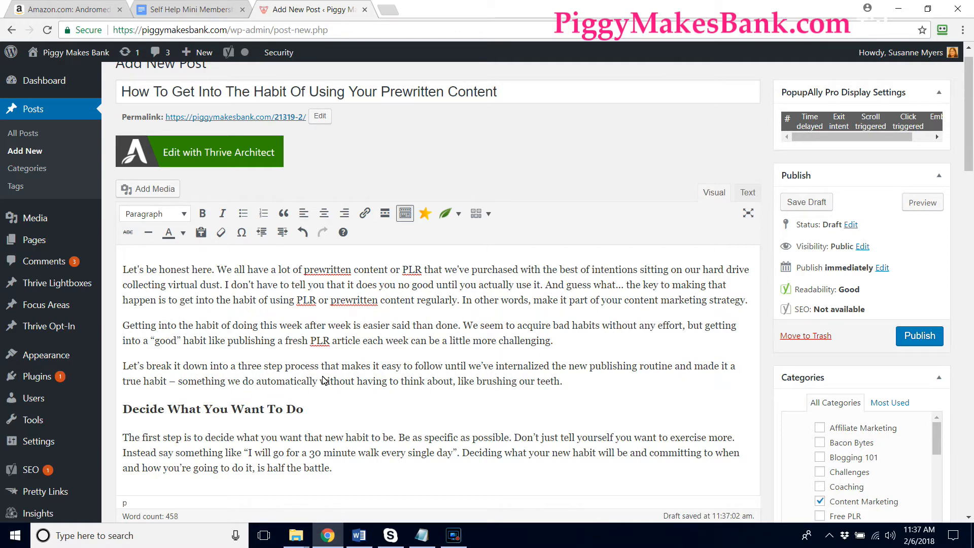
Replace the closing example "brushing our teeth" with "checking email." in the three step process paragraph.
left_click(588, 386)
key("BackSpace")
key("BackSpace")
key("BackSpace")
key("BackSpace")
key("BackSpace")
key("BackSpace")
key("BackSpace")
key("BackSpace")
key("BackSpace")
key("BackSpace")
key("BackSpace")
key("BackSpace")
key("BackSpace")
key("BackSpace")
key("BackSpace")
type("che")
key("BackSpace")
key("BackSpace")
key("BackSpace")
type("checking email.")
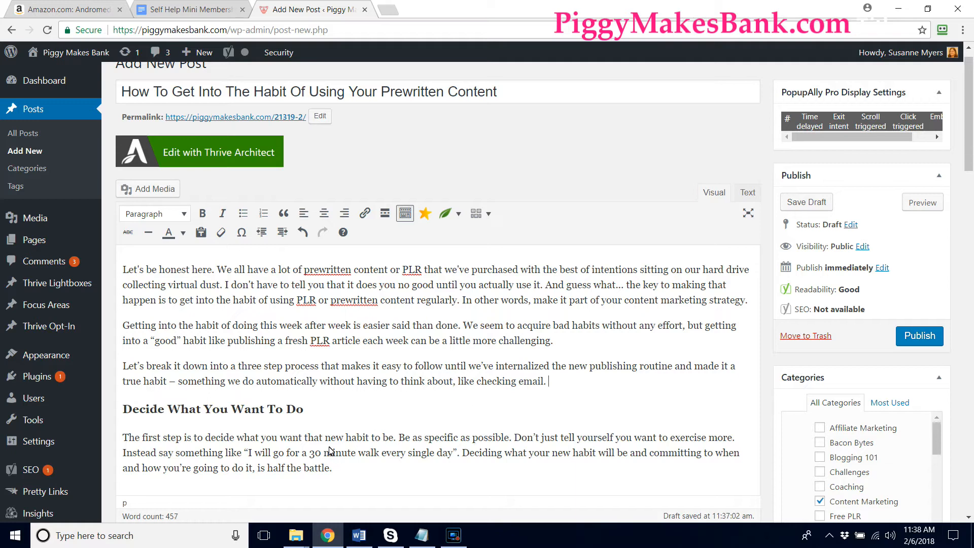
Extend the subheading "Decide What You Want To Do" with "With Your Content".
left_click(332, 414)
type("With Your Content")
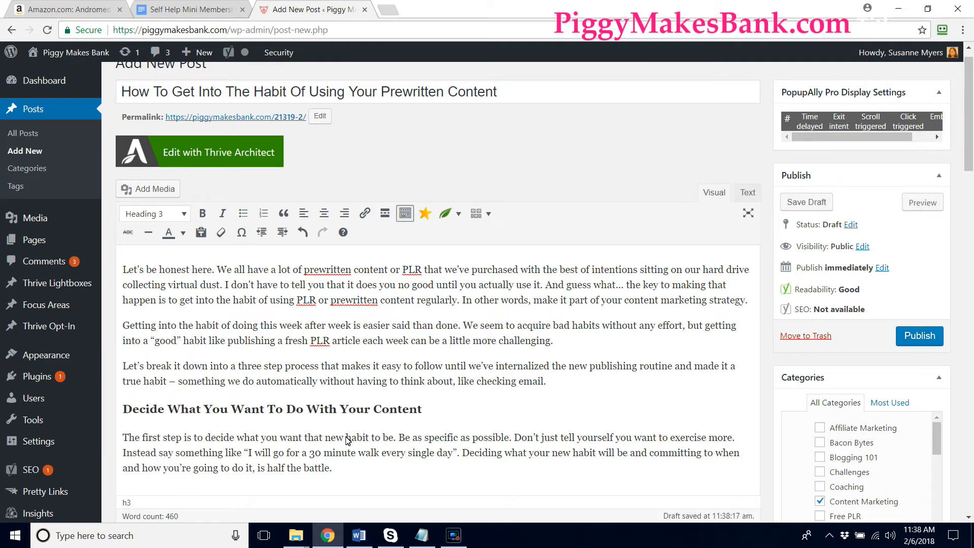
left_click(397, 438)
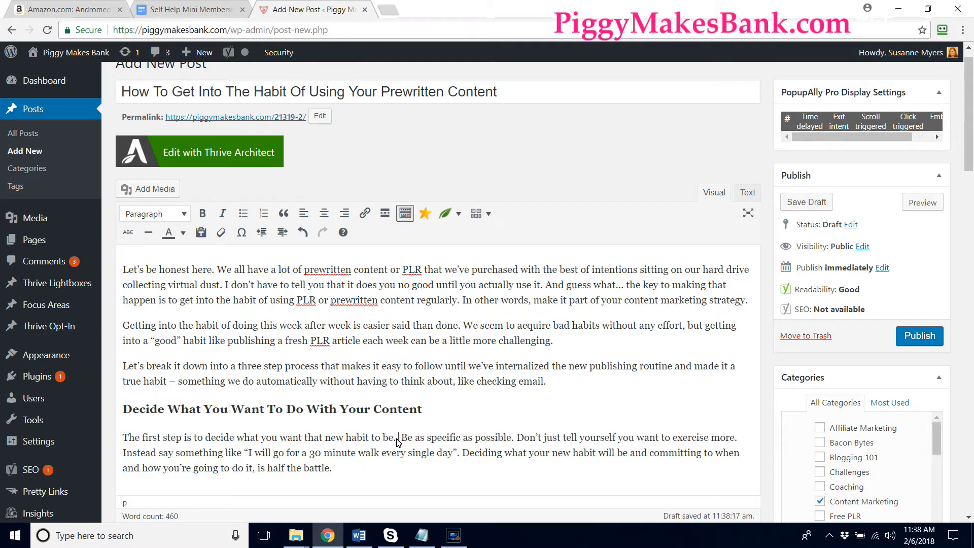
key("BackSpace")
key("BackSpace")
key("BackSpace")
key("BackSpace")
key("BackSpace")
key("BackSpace")
key("BackSpace")
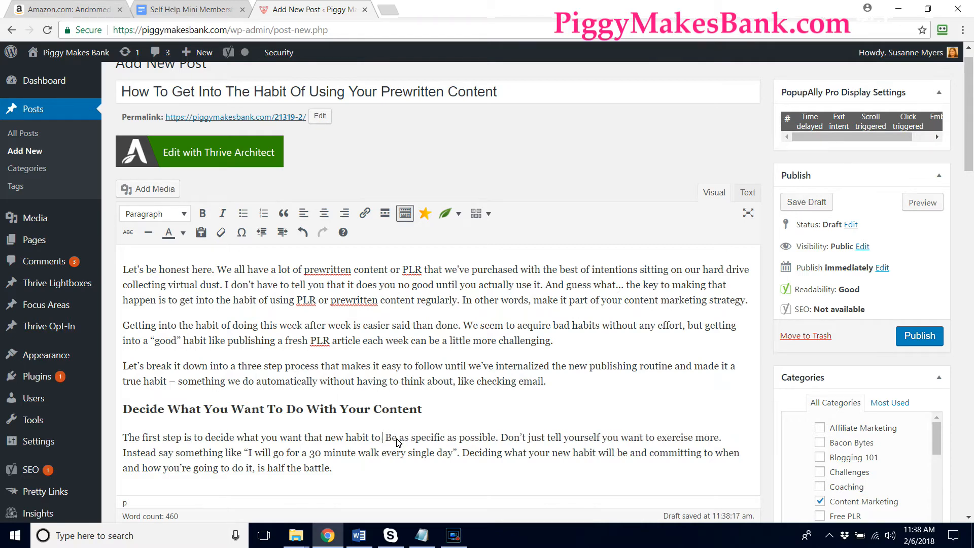
type("to")
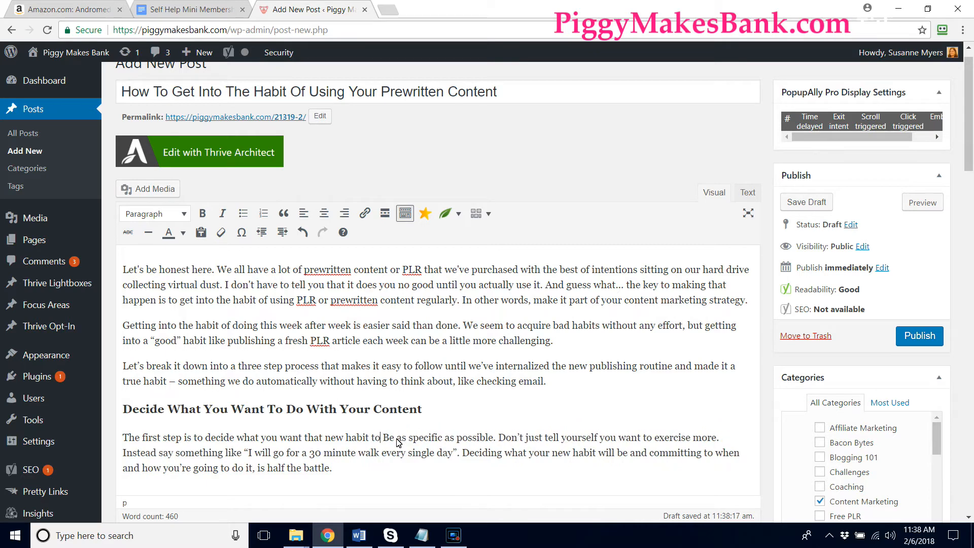
type(" be")
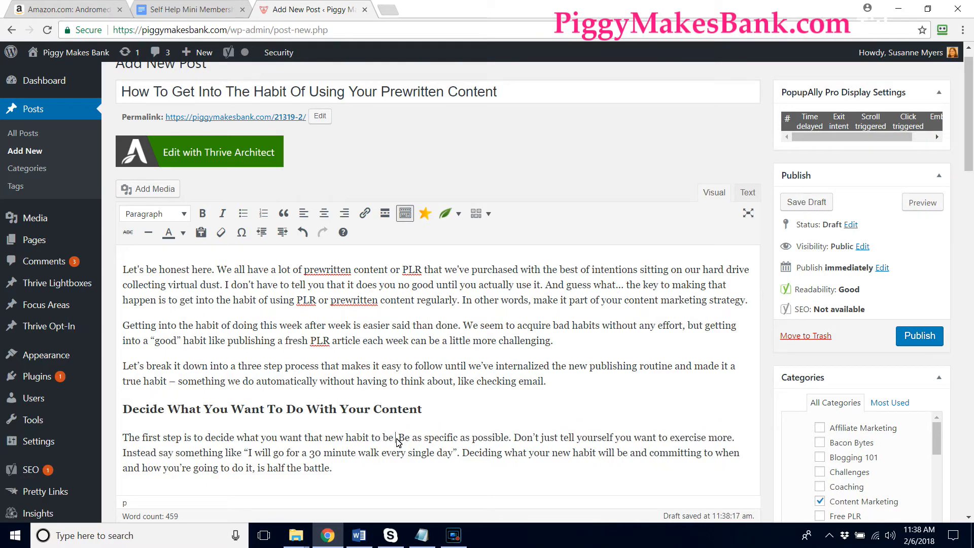
type(".")
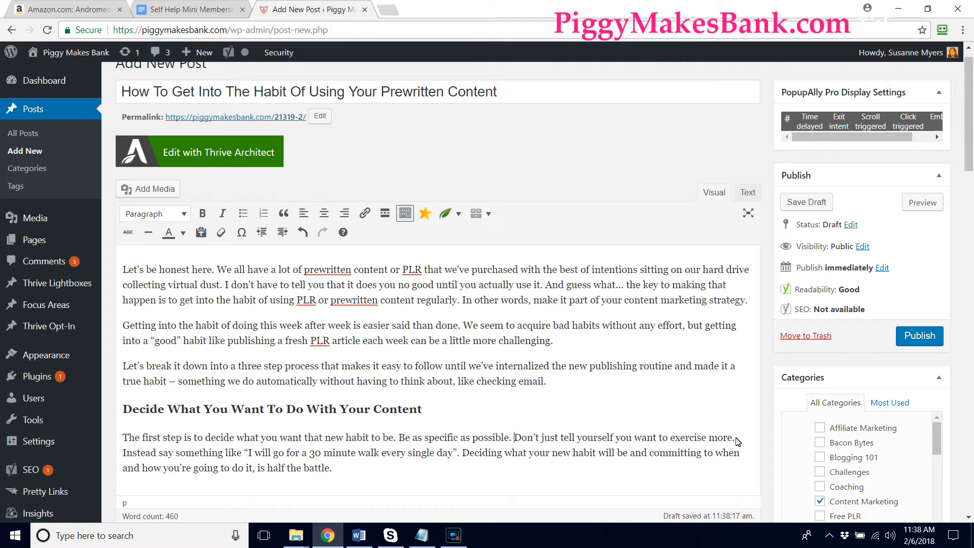
Replace "exercise more" with "use more pre-written content" in the paragraph about deciding on the new habit.
left_click_drag(671, 439, 710, 441)
type("use more")
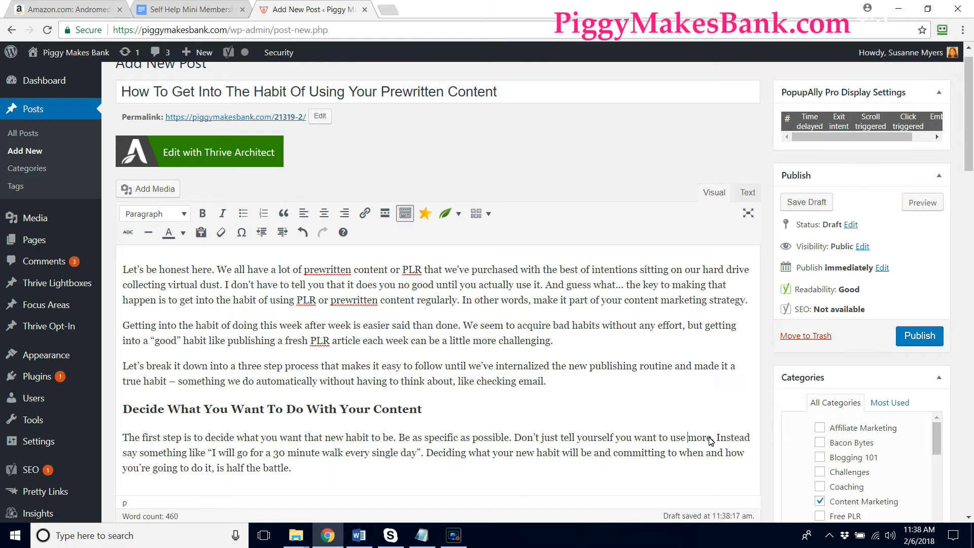
type(" pre-writte")
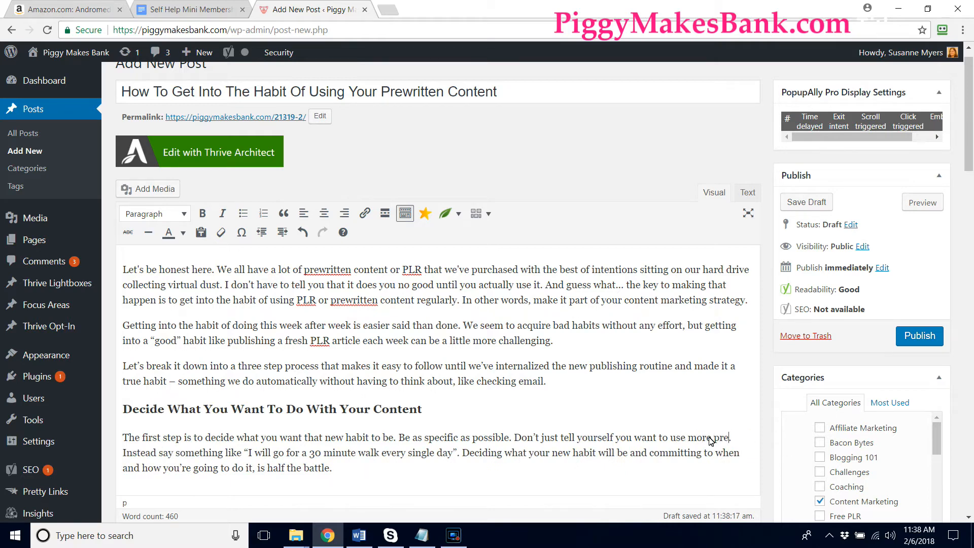
type("n content")
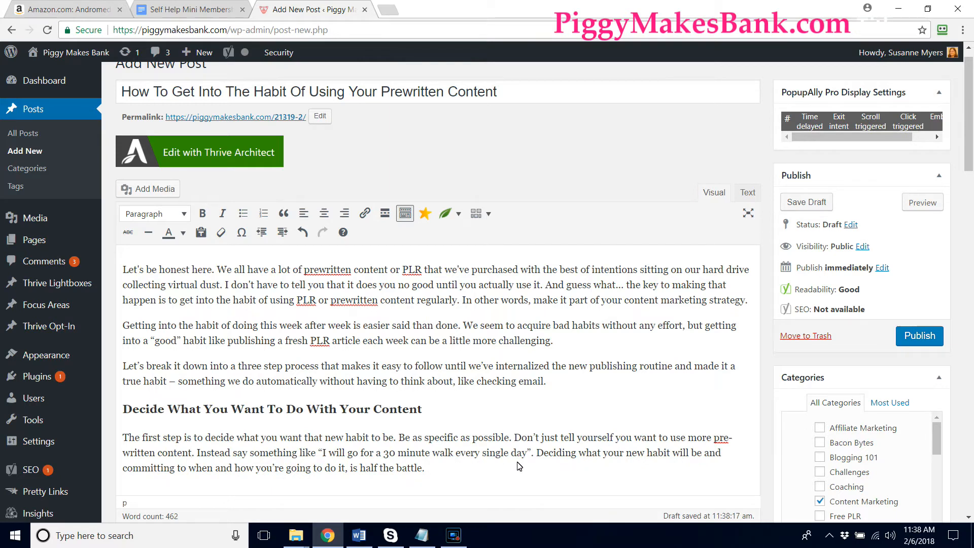
Replace the quoted example's "go for a 30 minute walk every single day" with "publish a new PLR article on my blog each Wednesday morning".
left_click_drag(528, 455, 349, 461)
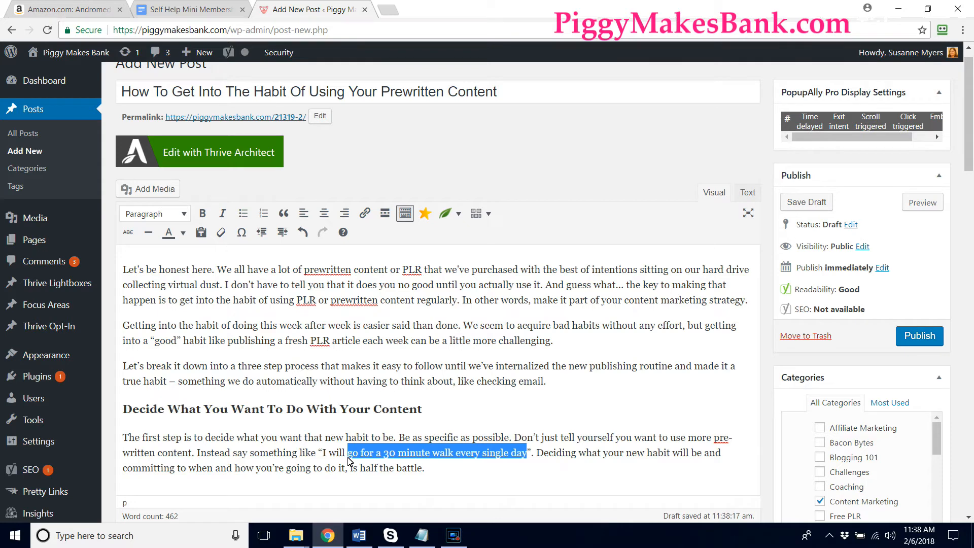
type("publish a new PLR article on my blog each week")
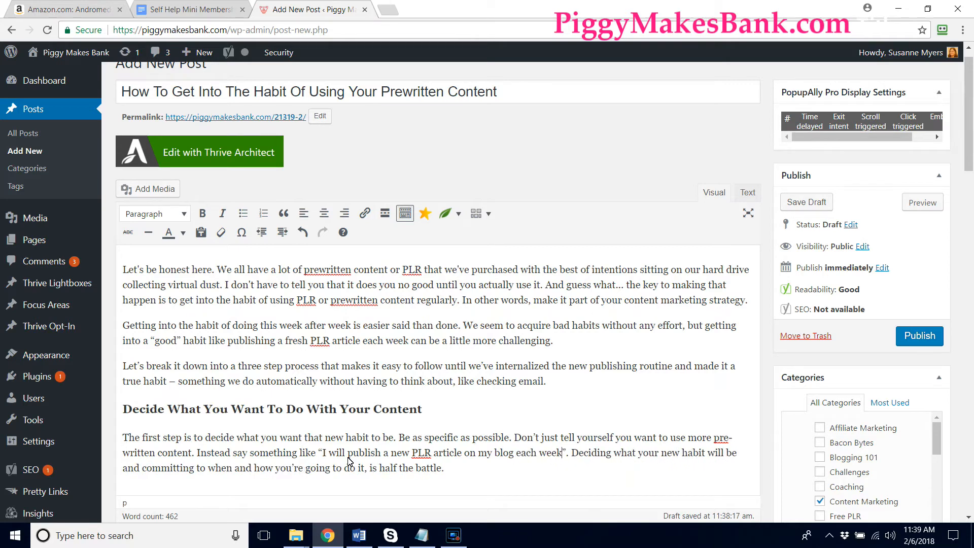
key("BackSpace")
key("BackSpace")
key("BackSpace")
key("BackSpace")
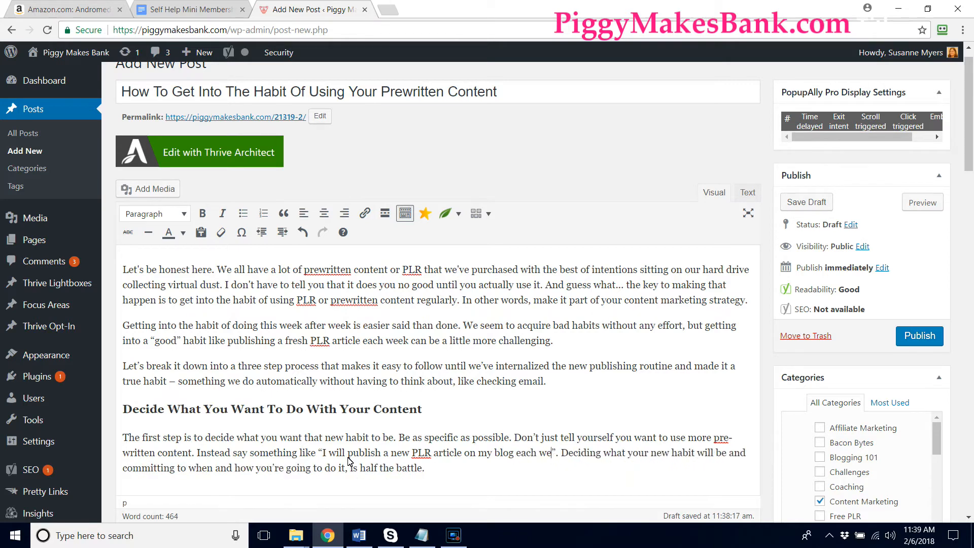
type("Wednesday")
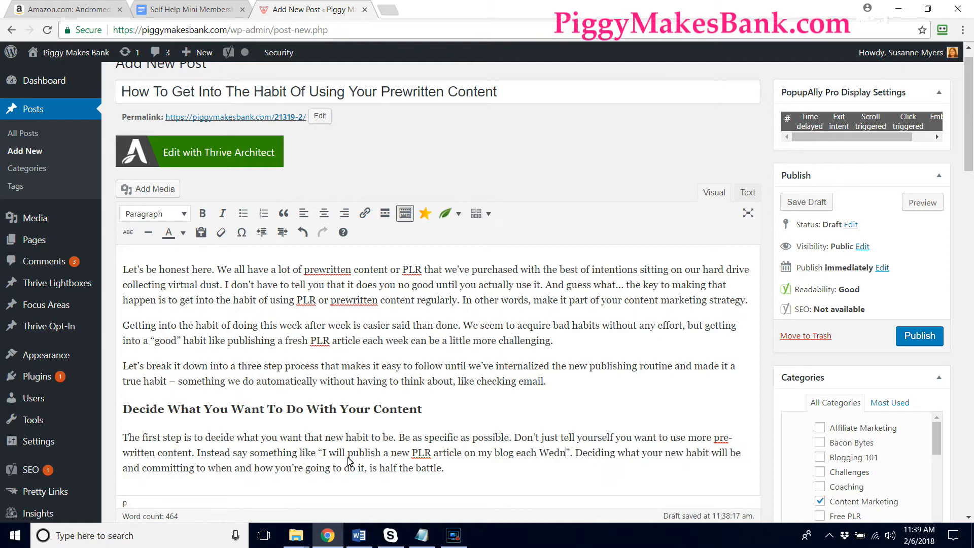
type(" morning")
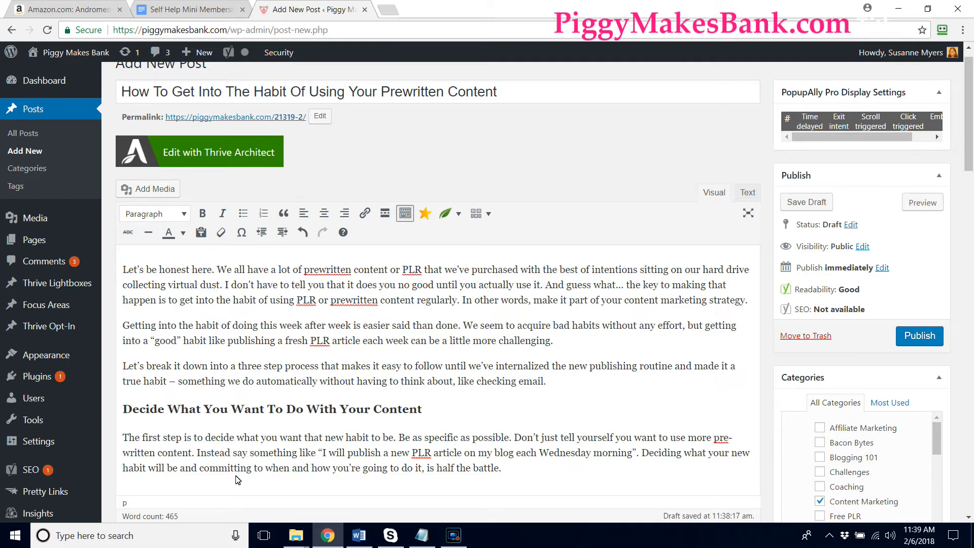
Insert "content marketing" before "habit" in the sentence beginning "Deciding what your new".
left_click(750, 457)
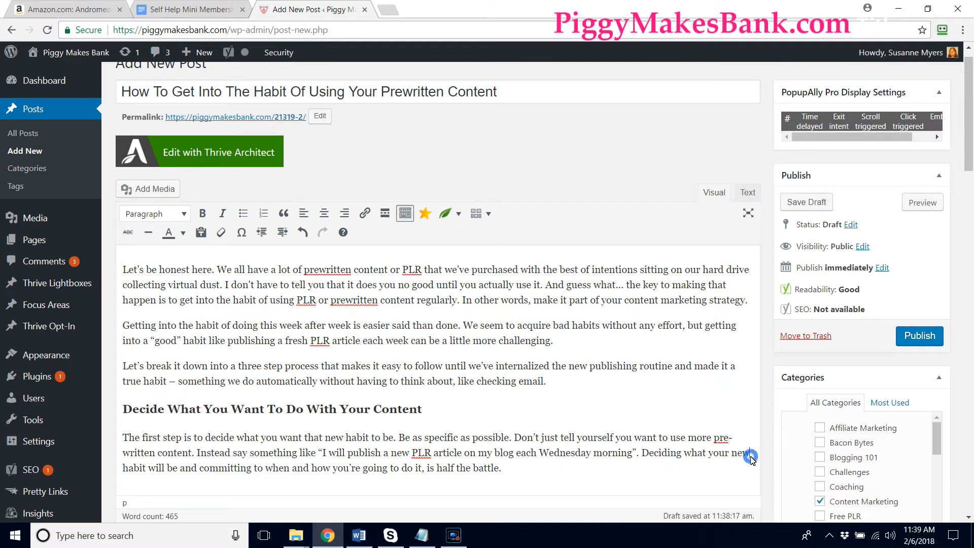
left_click(124, 470)
type("content mark")
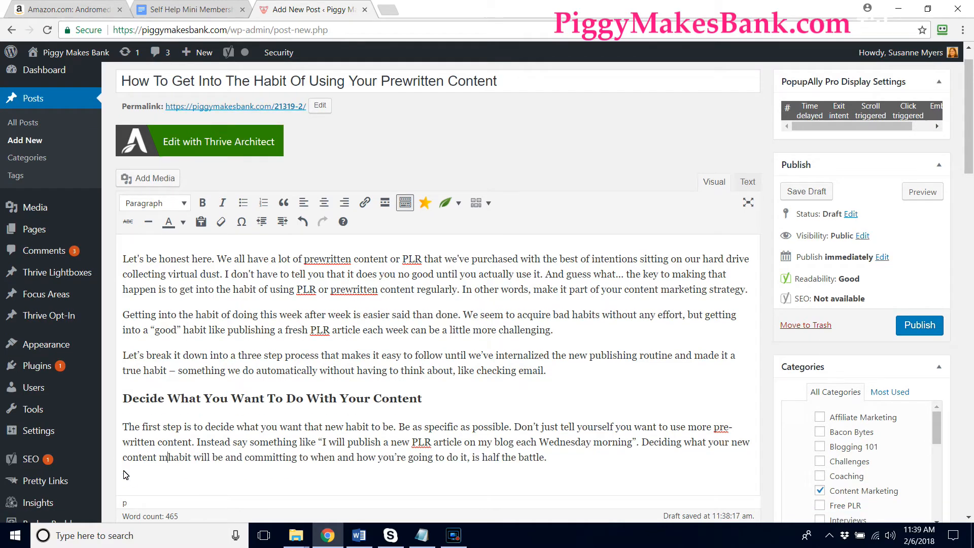
type("eting")
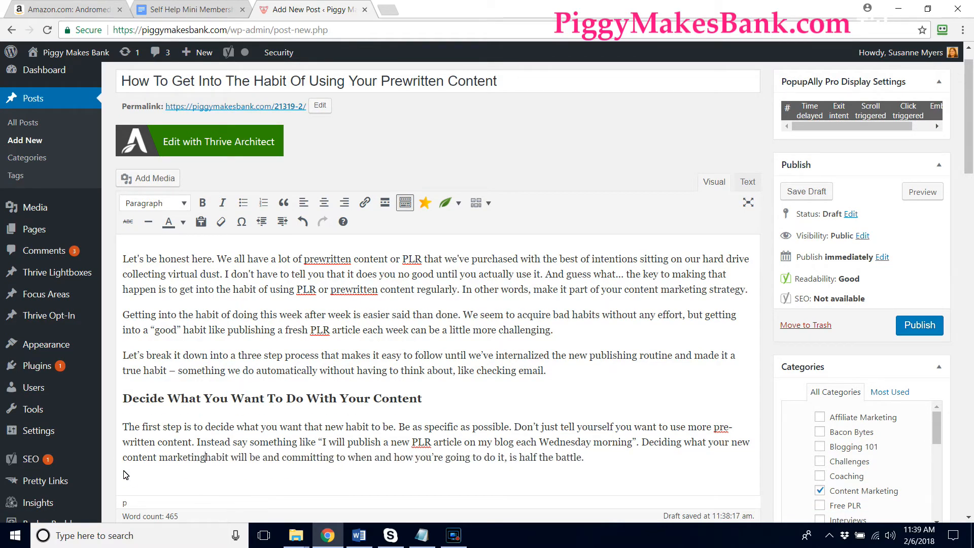
Place "Remind Yourself To Get It Done" on its own line directly below the preceding paragraph and format it as Heading 3.
left_click(591, 490)
left_click_drag(969, 109, 966, 175)
key("BackSpace")
key("BackSpace")
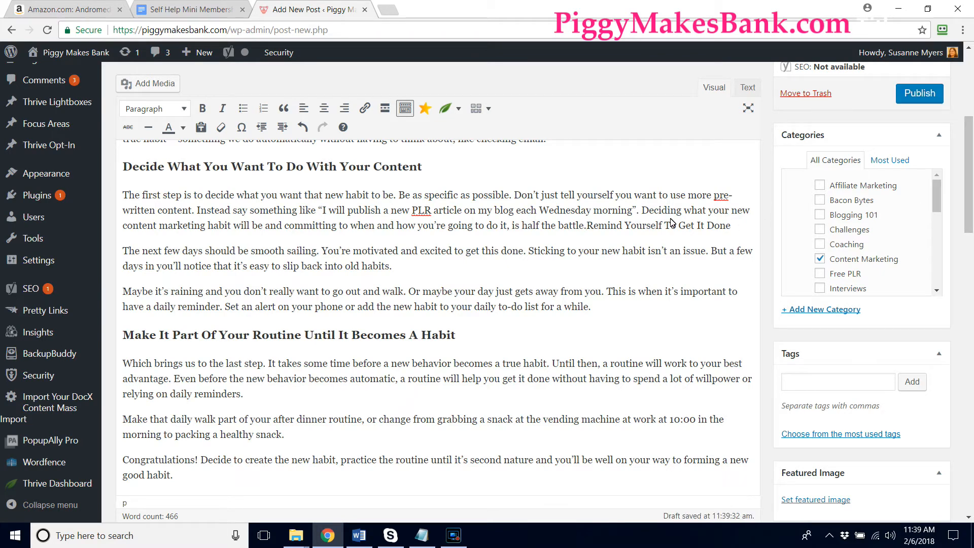
key("Return")
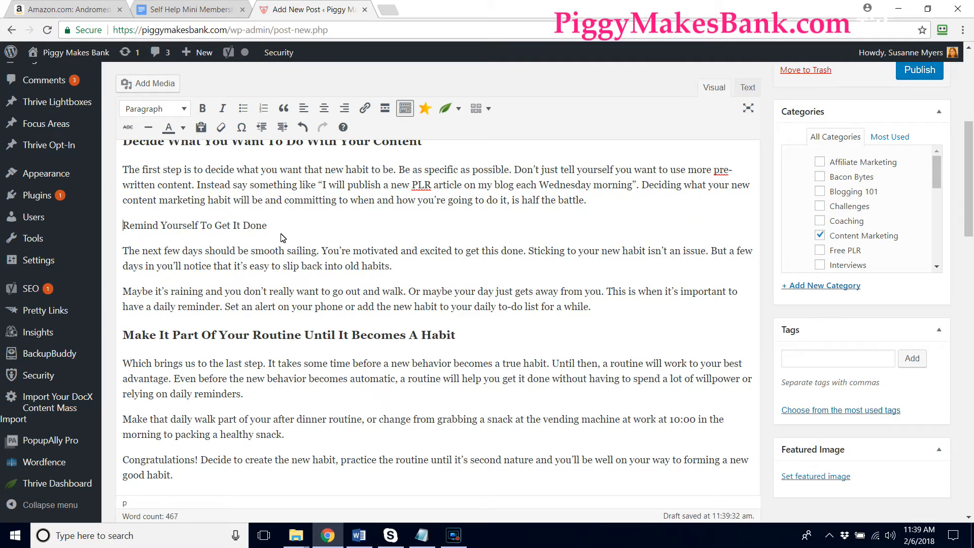
left_click_drag(282, 225, 123, 231)
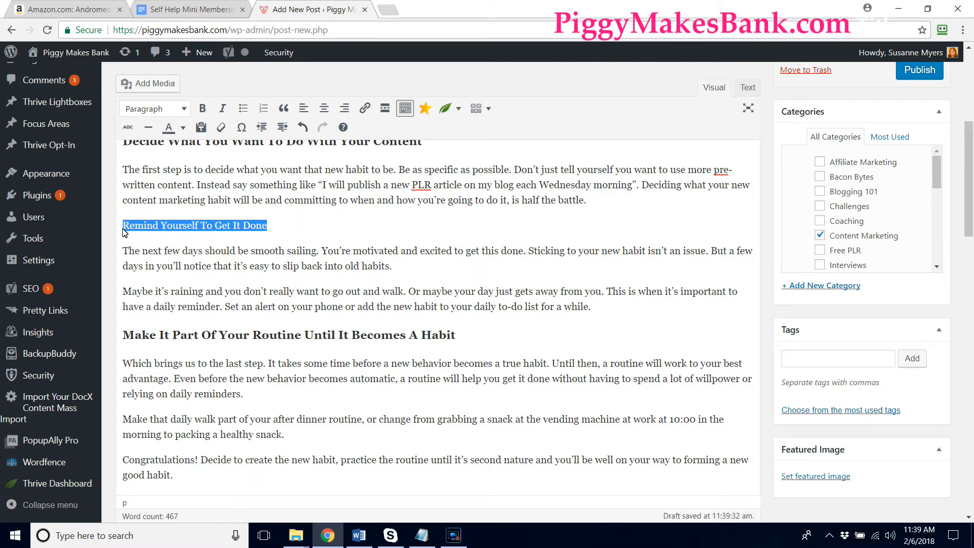
left_click(184, 109)
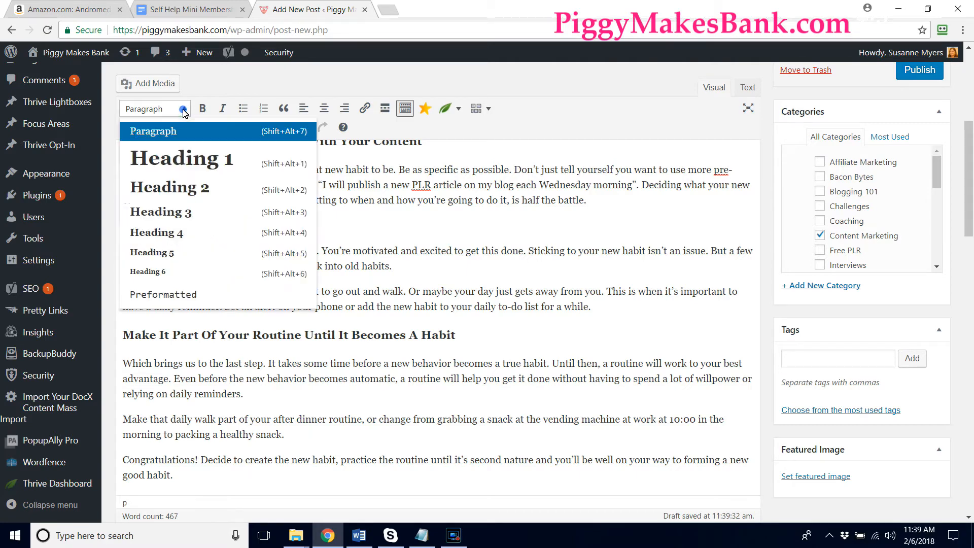
left_click(161, 212)
left_click(366, 233)
Extend the subheading "Remind Yourself To Get It Done" with "- Put It On The Marketing Calendar".
left_click(321, 229)
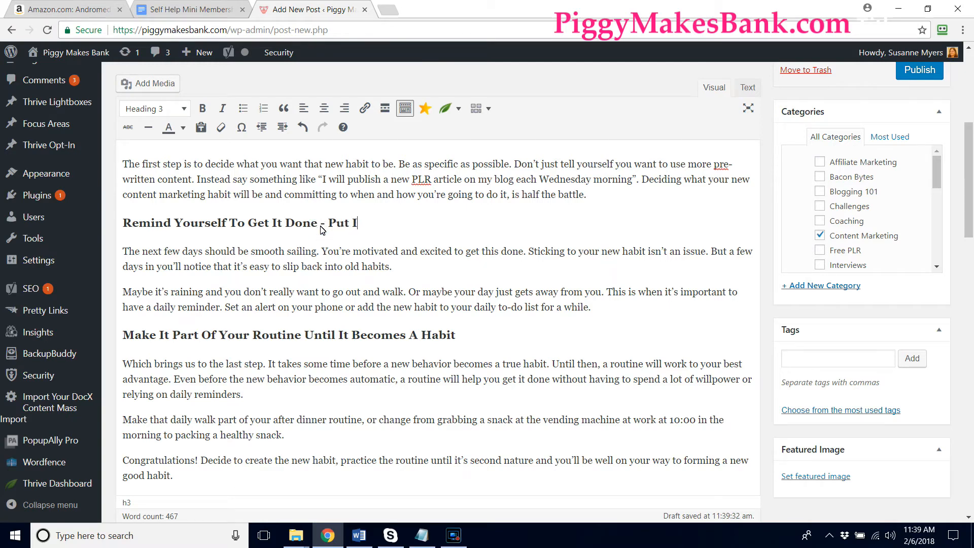
type("On The Calendar")
left_click(412, 226)
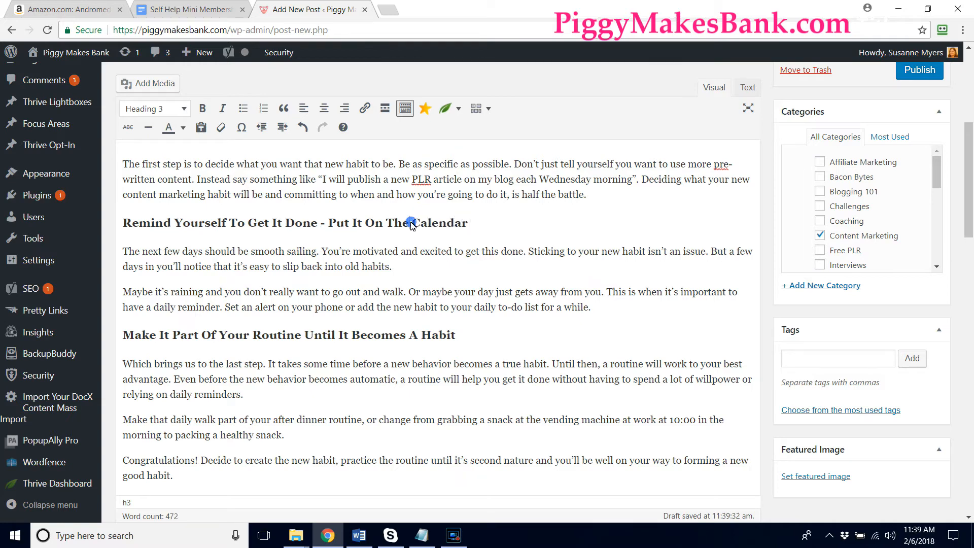
type("Mak")
key("BackSpace")
type("rketing")
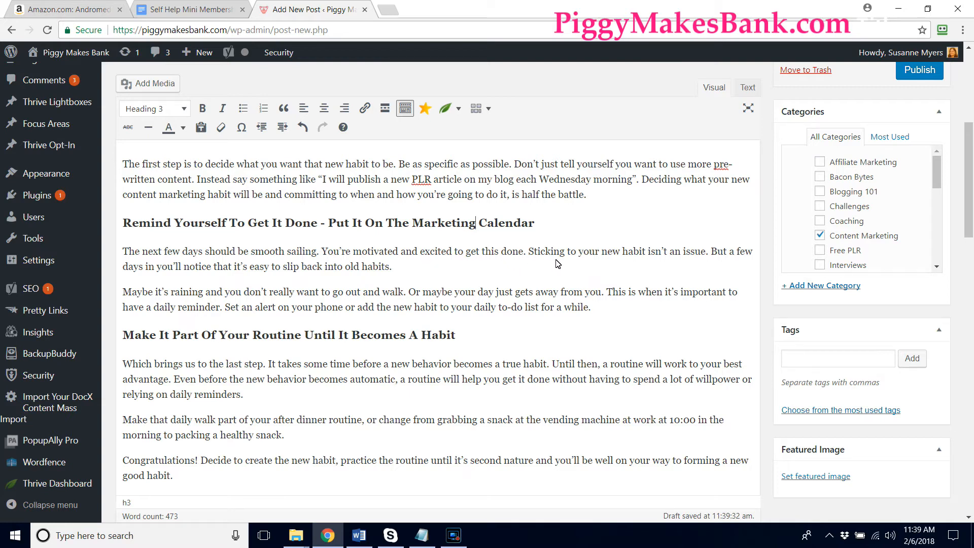
Insert "of using PLR content" after "Sticking to your new habit" in the paragraph under the reminder subheading.
left_click(643, 259)
type("of suing")
key("BackSpace")
key("BackSpace")
key("BackSpace")
key("BackSpace")
key("BackSpace")
type("using PLR conten")
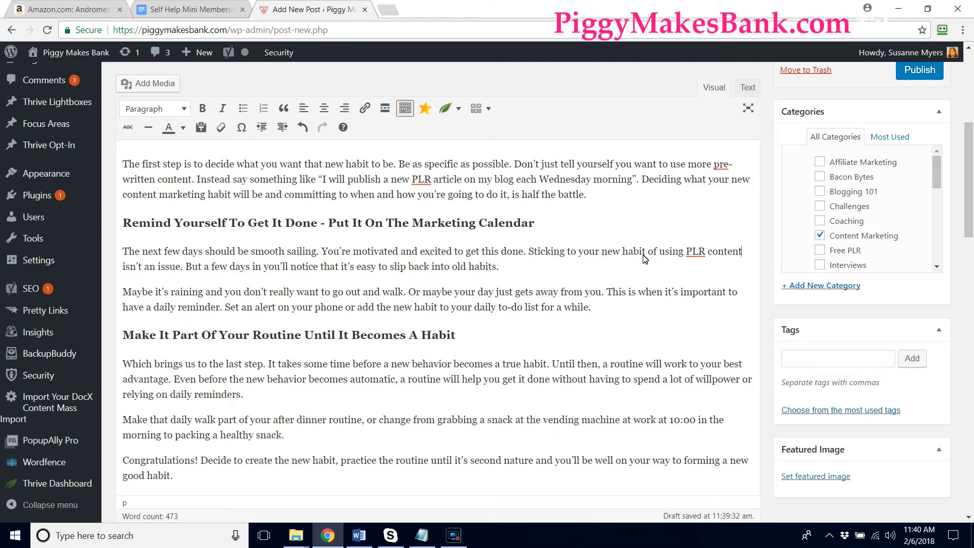
Replace "days" with "weeks" in the sentence beginning "But a few".
left_click(255, 268)
key("BackSpace")
key("BackSpace")
key("BackSpace")
key("BackSpace")
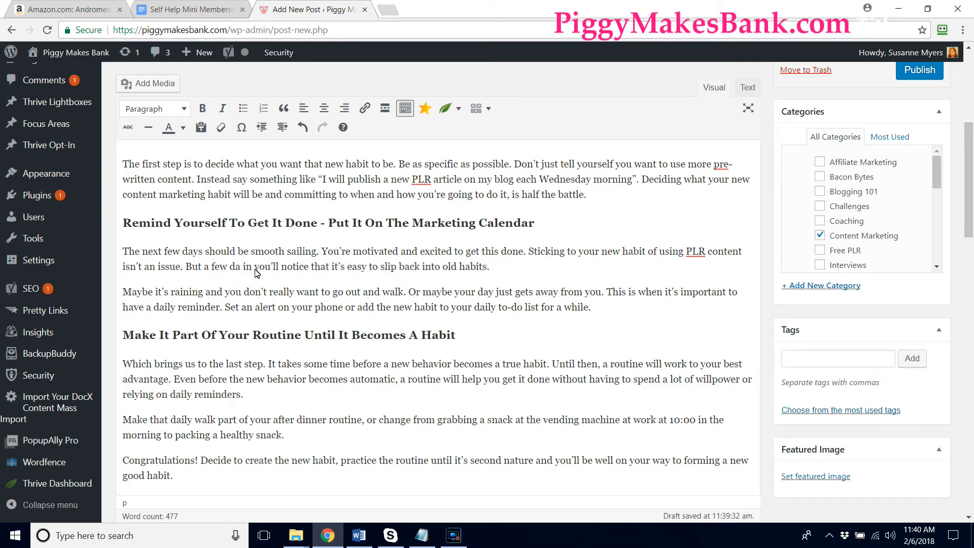
type("weeks")
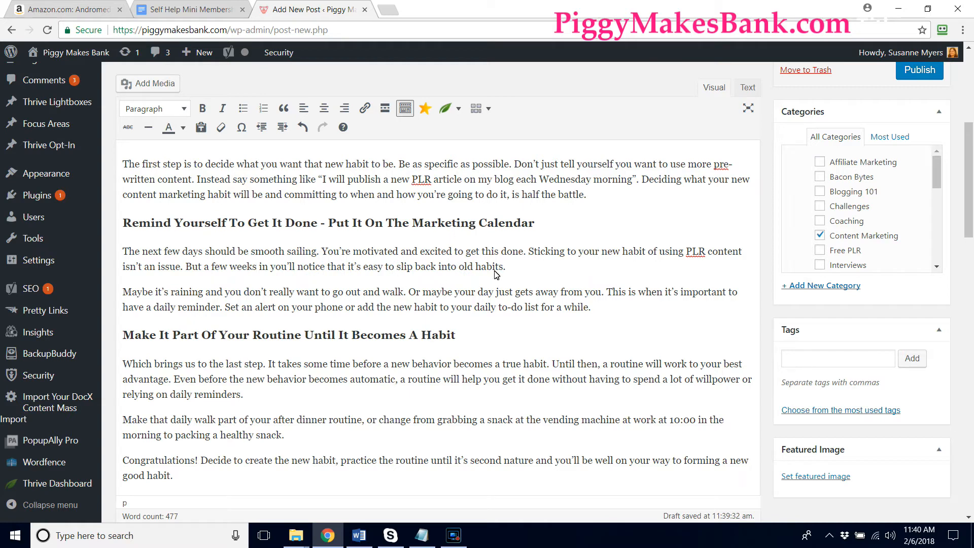
Extend the sentence ending "slip back into old habits" with "and forget to put those pre-written articles to good use.".
left_click(539, 269)
key("BackSpace")
type("and forget to put those pre-written articles to good use.")
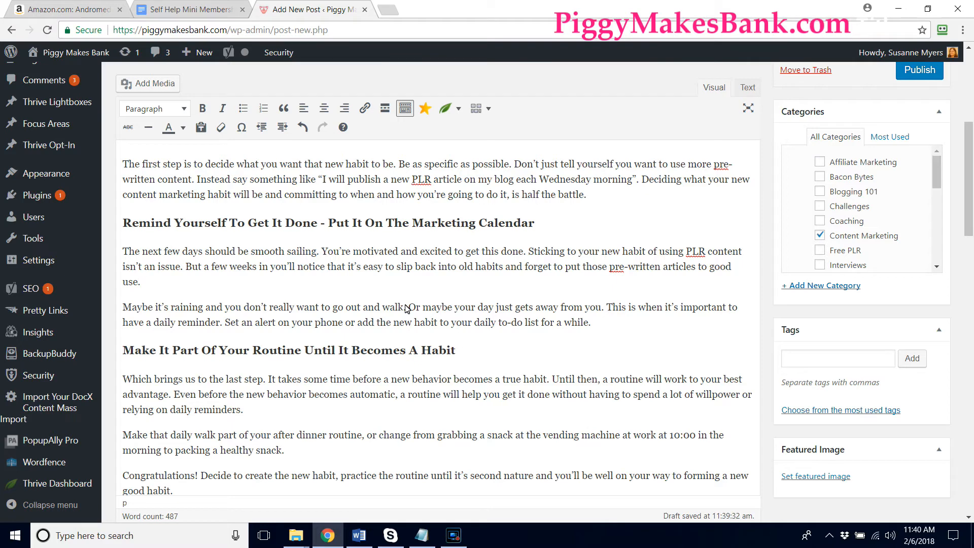
Replace the rainy walk example after "Maybe" with "you're in the middle of a big product launch".
left_click_drag(404, 307, 155, 316)
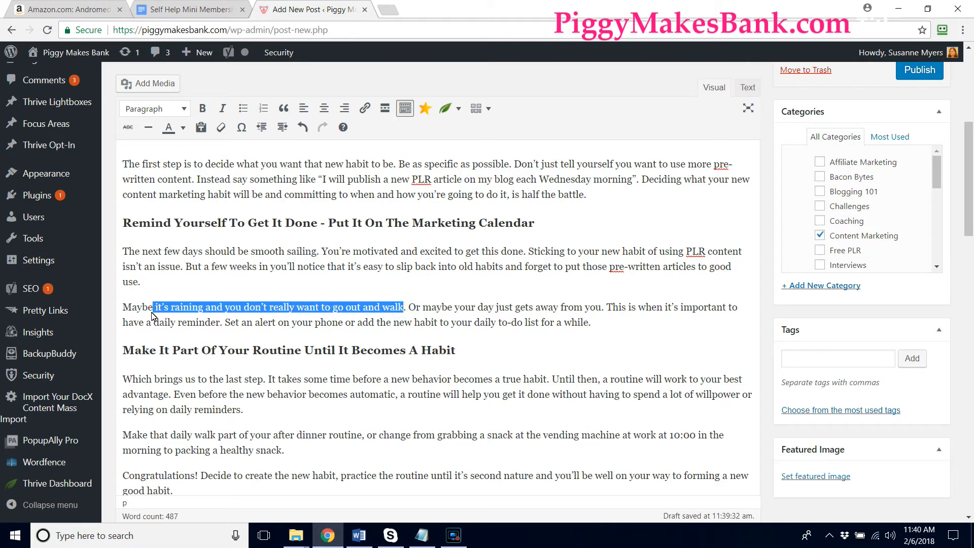
left_click_drag(153, 313, 155, 313)
type("you're in the mid")
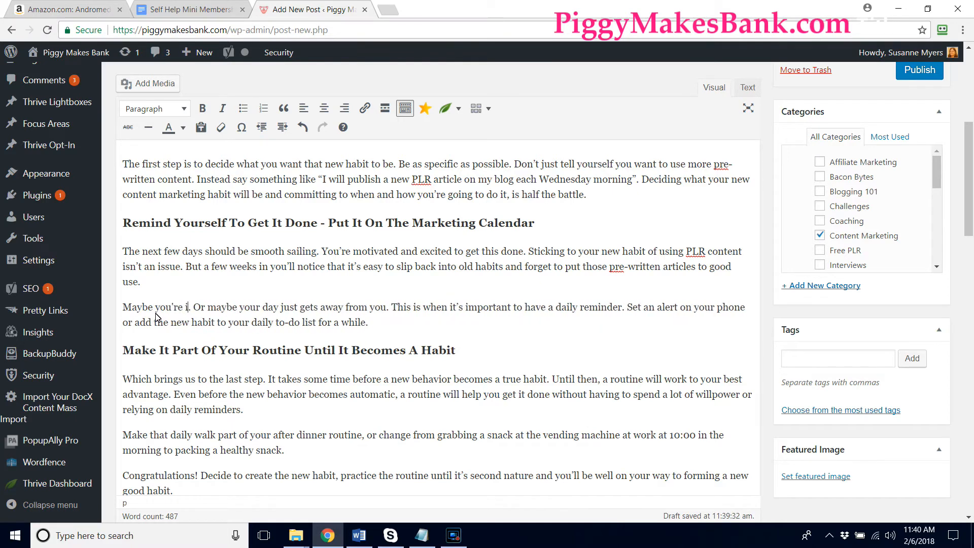
type("dle of a big ")
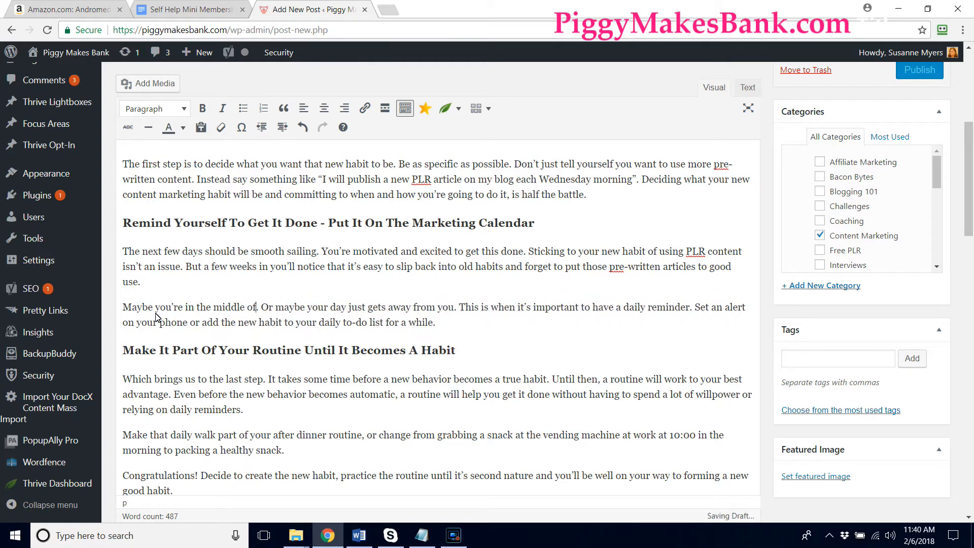
type("product launch")
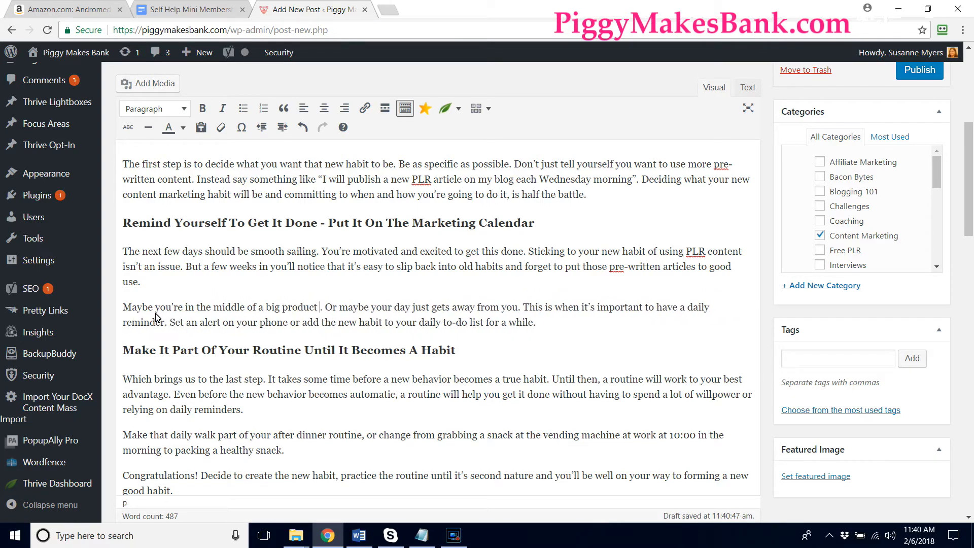
Continue the product launch sentence with "and just don't think you have the time or energy to publish a new article".
type(" a")
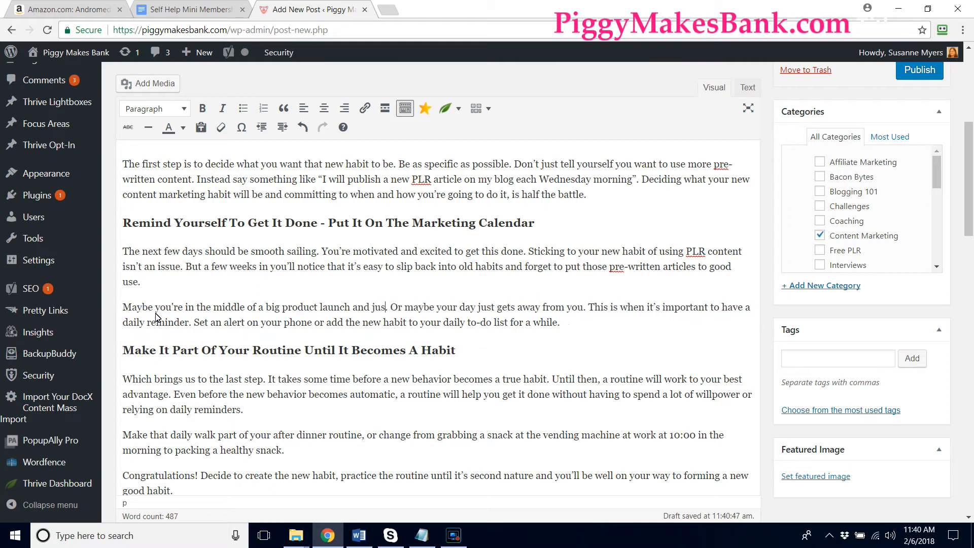
type("nd just don't think you have the t")
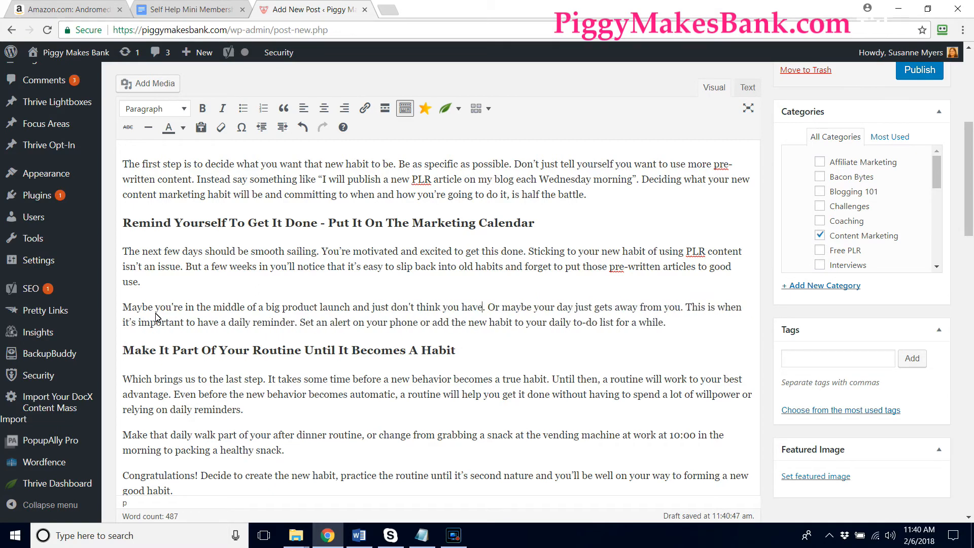
type("ime or energy to")
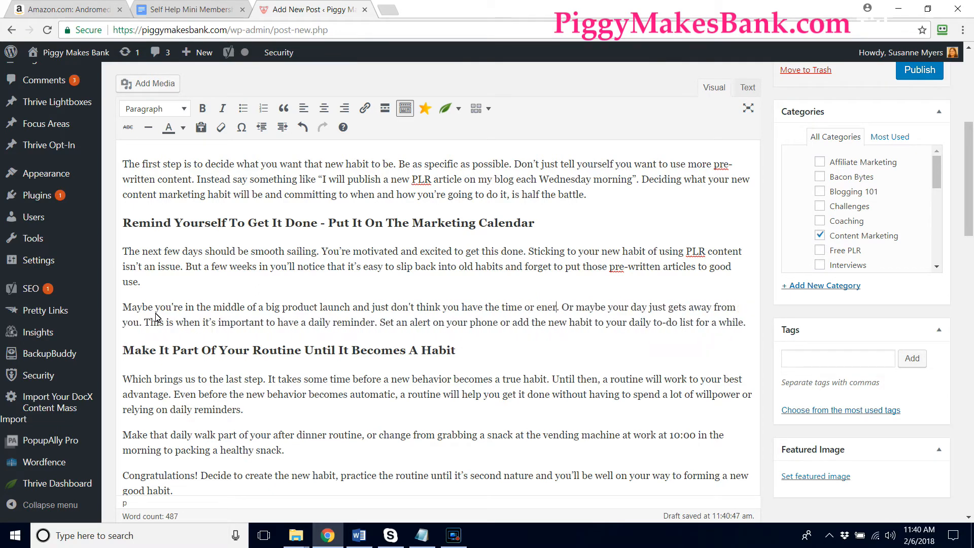
type(" publsih")
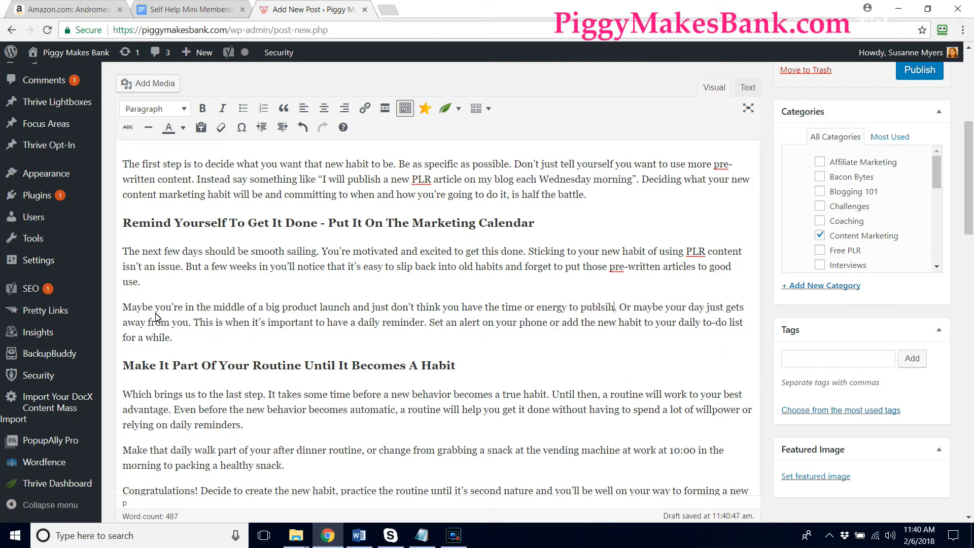
key("BackSpace")
key("BackSpace")
key("BackSpace")
type("ish a new article.")
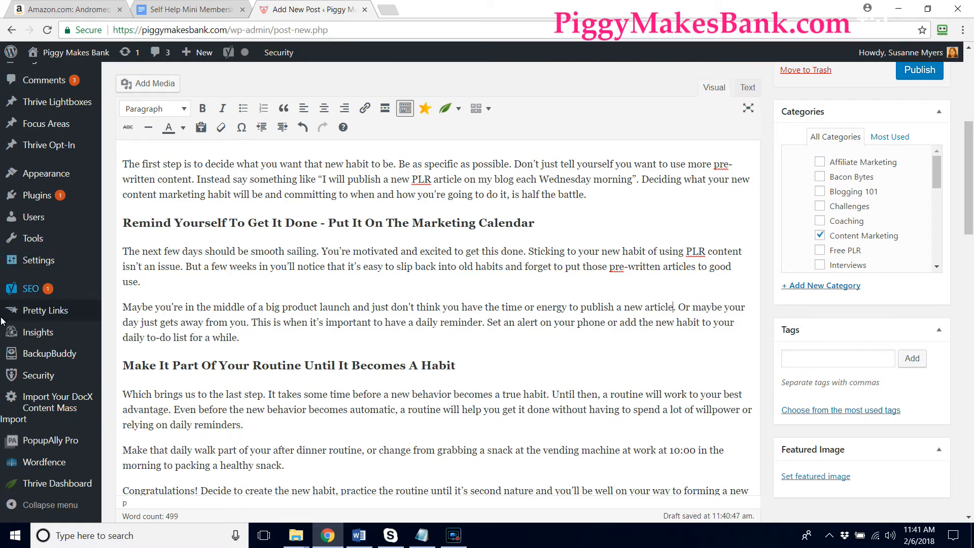
Extend the sentence "Or maybe your day just gets away from you" with "and you forget to tackle this task".
type(" Or maybe your day just gets away from you and you for")
type("get ")
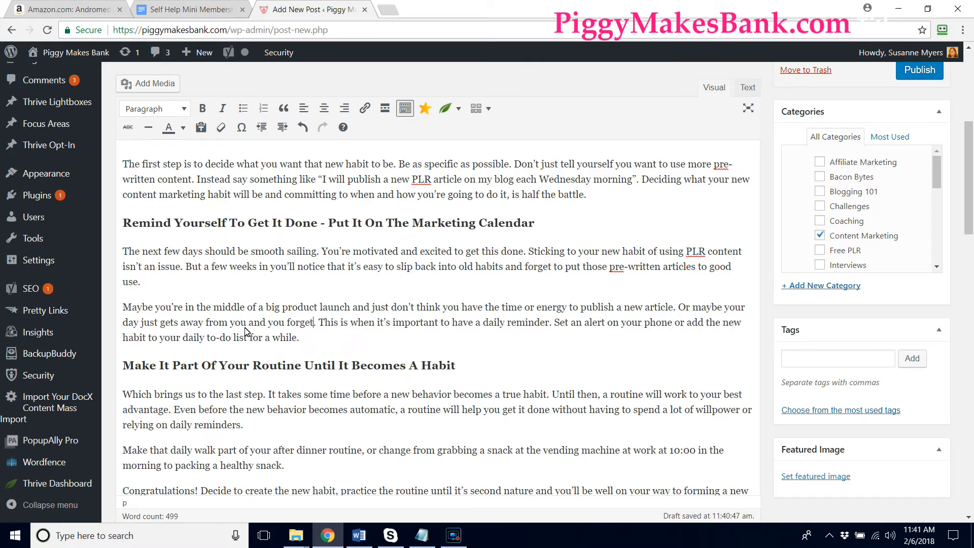
type("to tackle this")
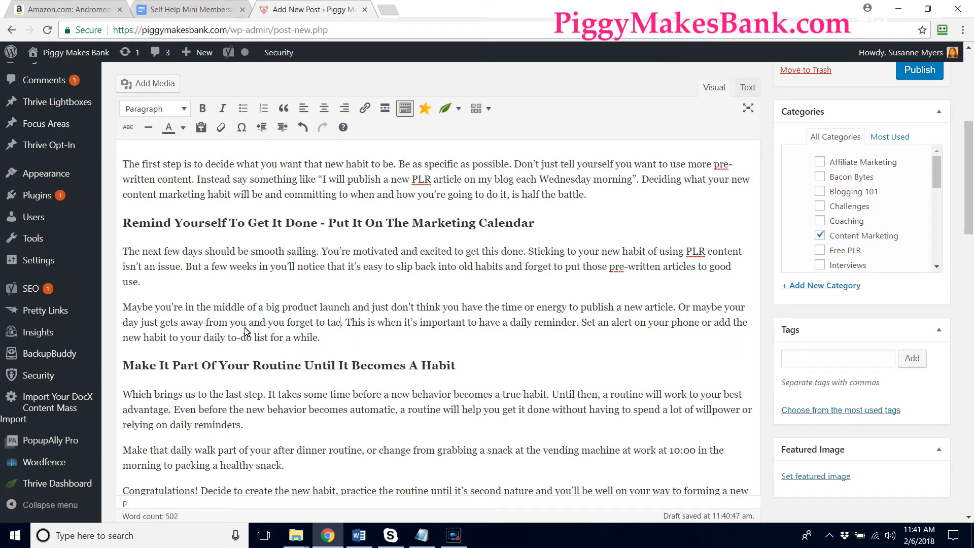
type(" task")
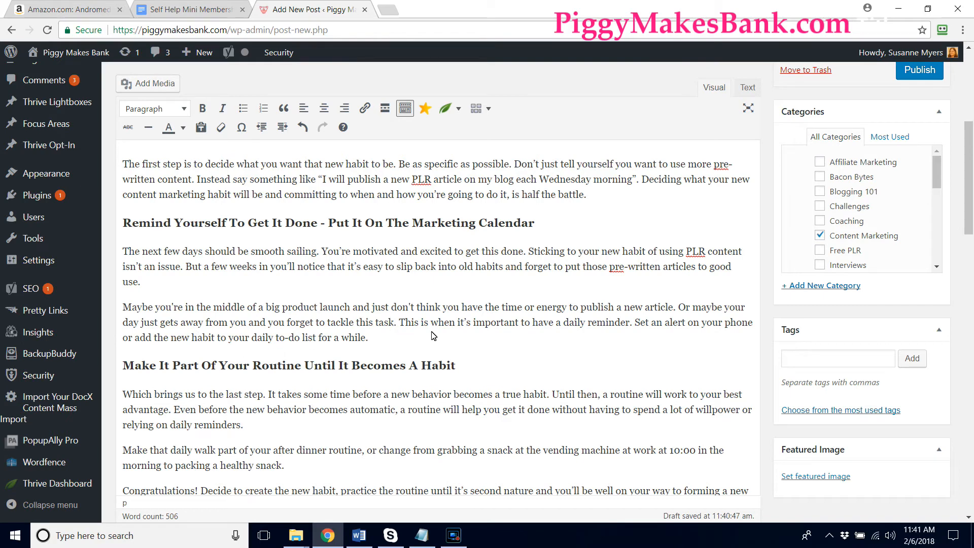
Delete "daily" before "reminder" and replace "daily" before "to-do list" with "calendar or".
double_click(575, 325)
key("BackSpace")
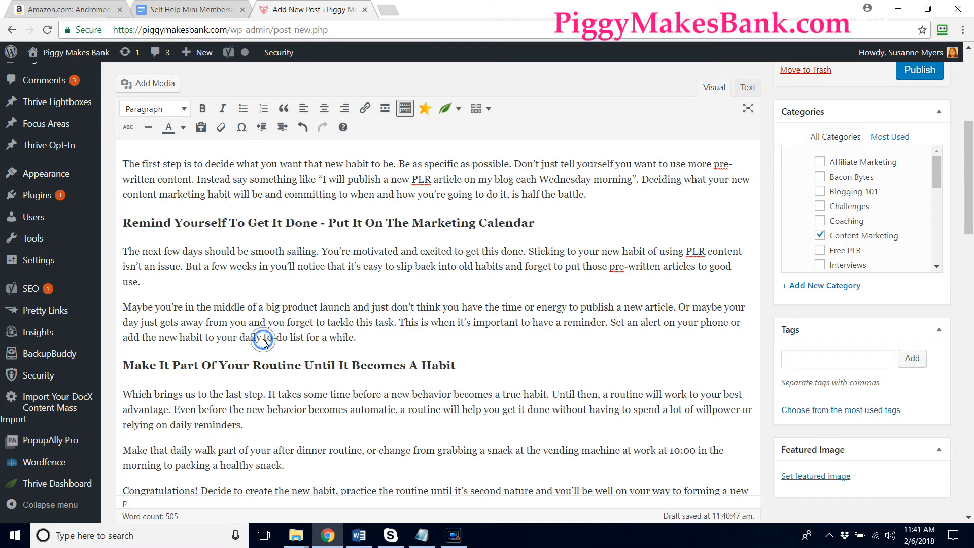
key("BackSpace")
key("BackSpace")
key("BackSpace")
key("BackSpace")
key("BackSpace")
type("calendar")
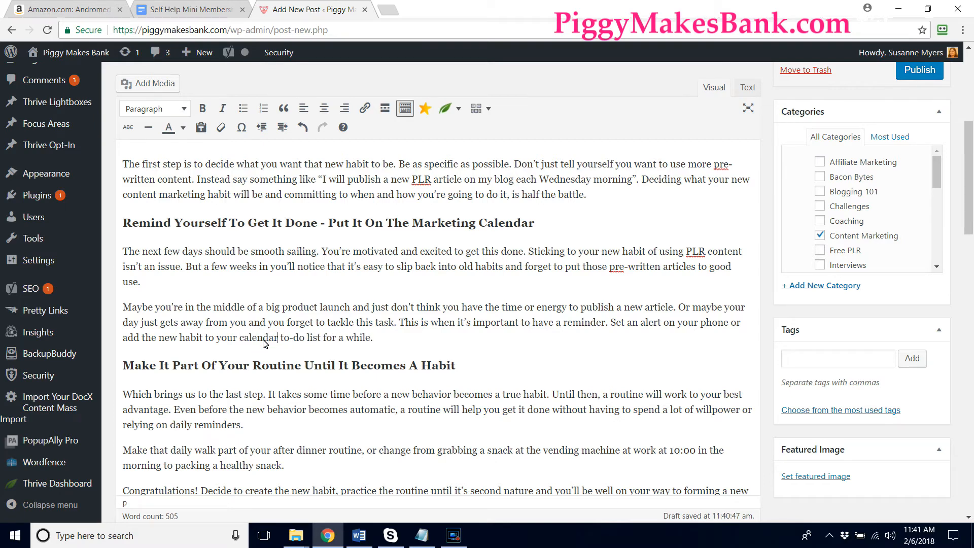
type(" or")
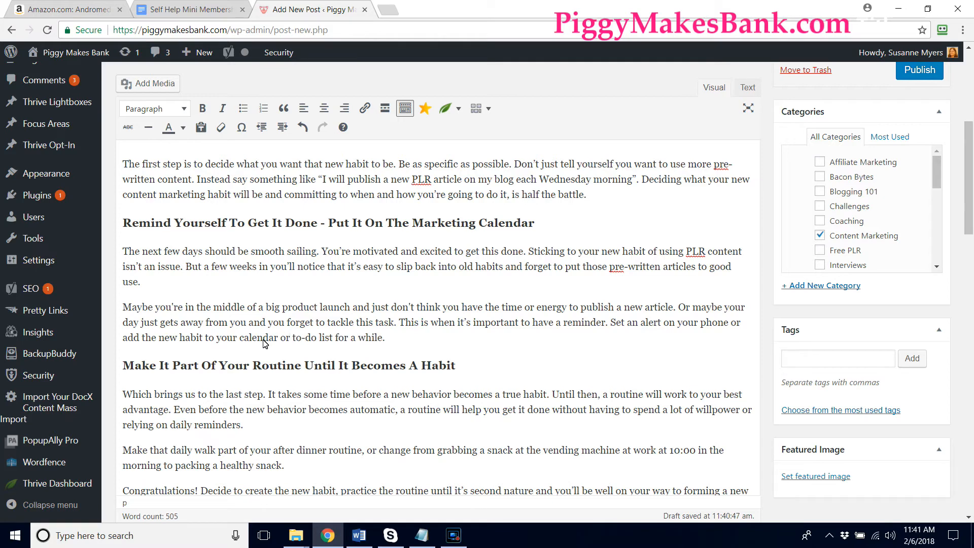
Replace "It" after "Make" with "Using PLR" in the subheading about making it part of your routine.
left_click(167, 368)
left_click(171, 369)
key("BackSpace")
key("BackSpace")
key("BackSpace")
type("Using PLR")
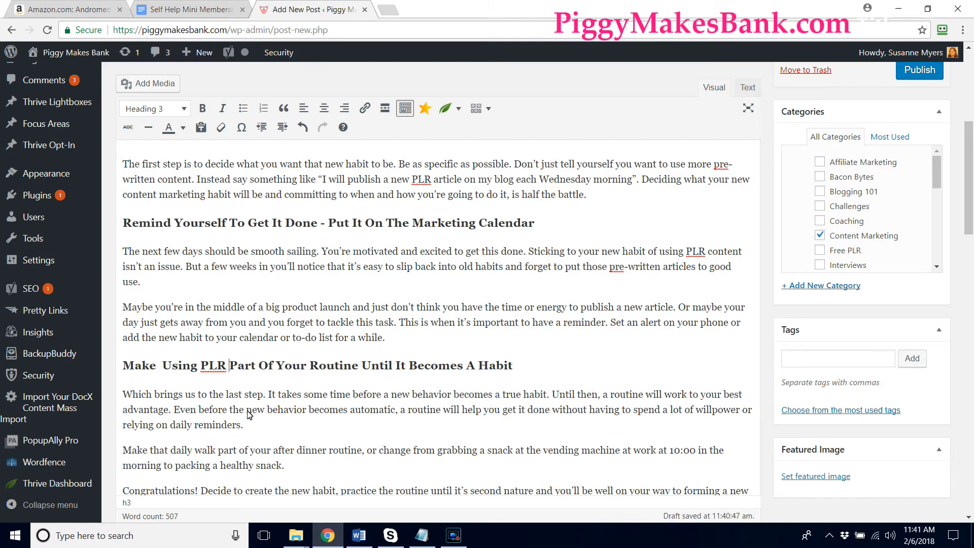
Replace "daily" with "frequent" before "reminders" in the paragraph about the last step.
left_click(195, 426)
key("BackSpace")
key("BackSpace")
key("BackSpace")
key("BackSpace")
key("BackSpace")
key("BackSpace")
type("frequent")
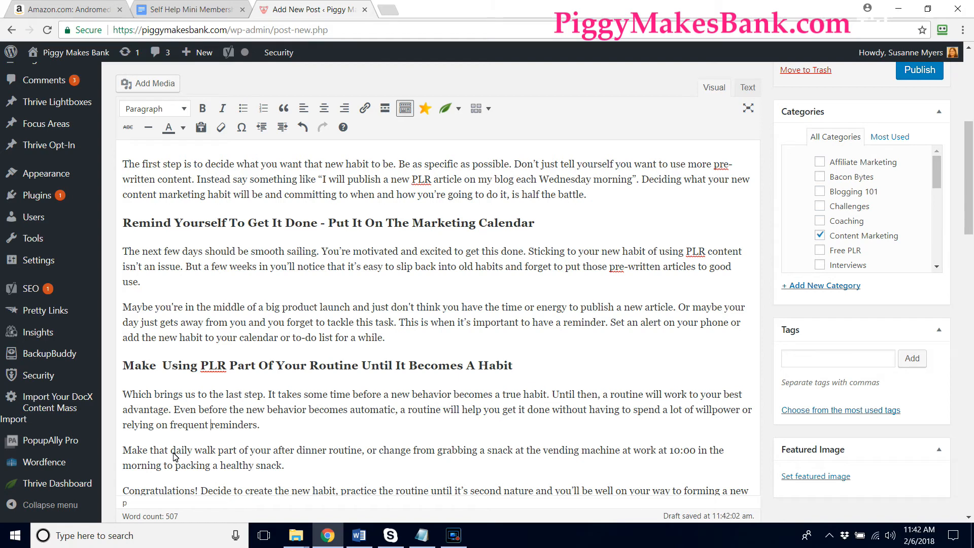
Replace "daily walk part of your after dinner" with "weekly post part of your marketing and content generation" before "routine".
left_click_drag(171, 452, 328, 456)
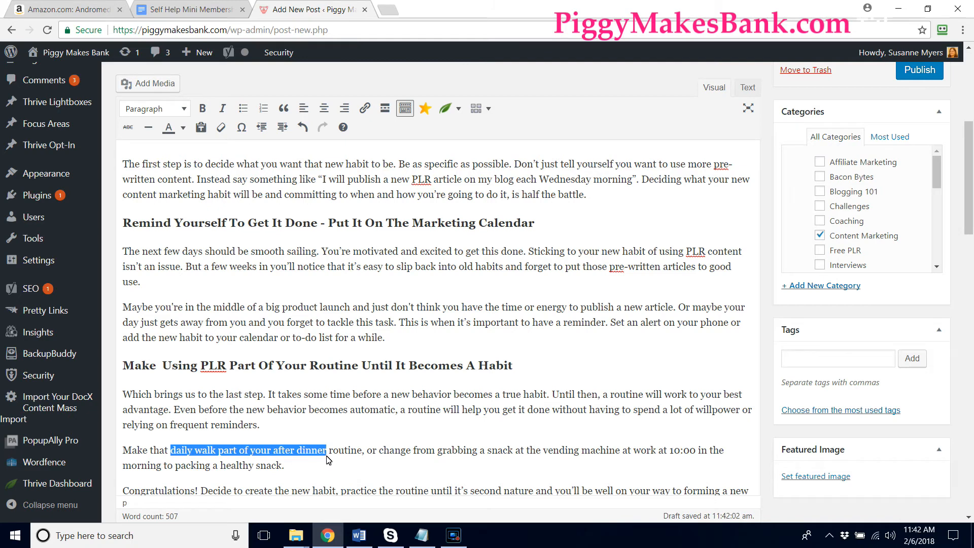
type("weekly post part of your marketing and content genr")
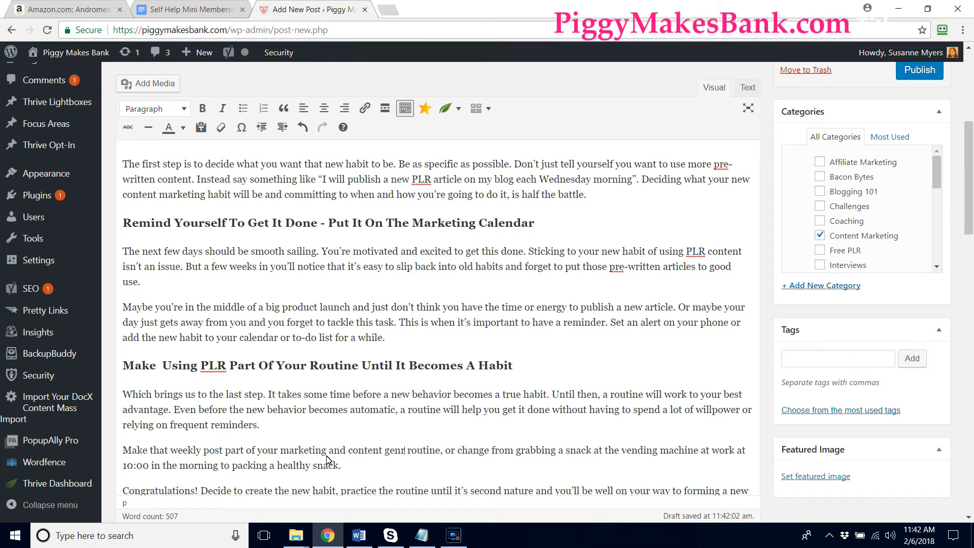
key("BackSpace")
type("eration")
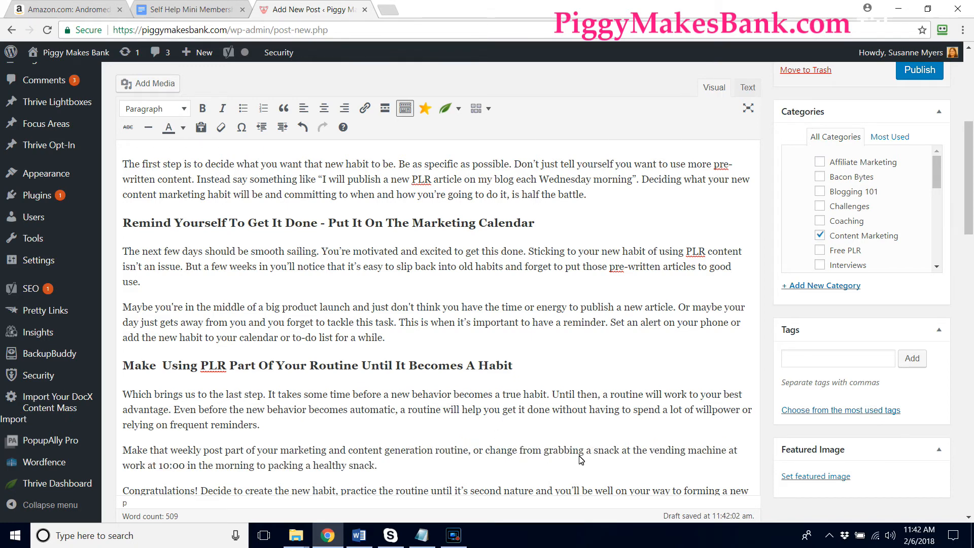
Replace the vending machine snack example after "change from" with "spending all morning checking Facebook and playing around on social media,".
left_click(545, 456)
key("shift+Down")
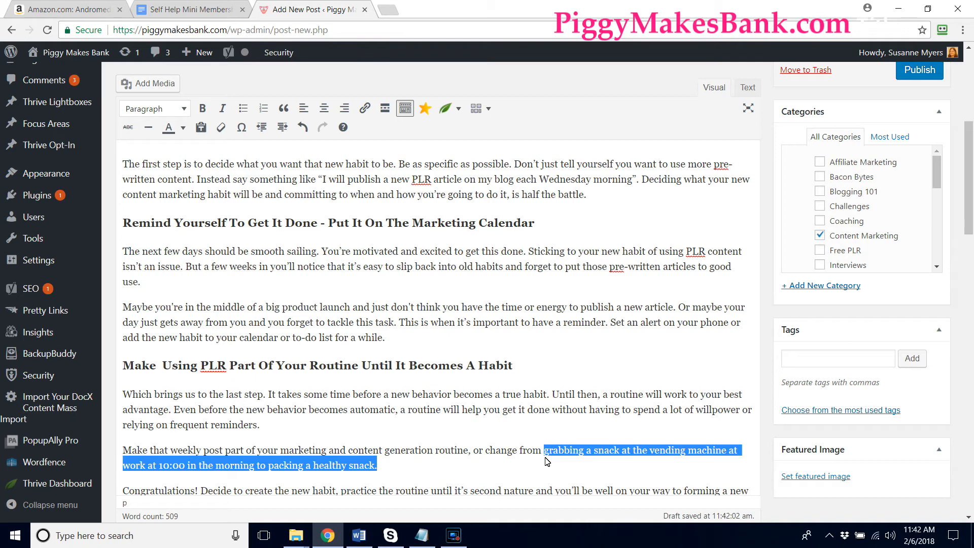
type("spen")
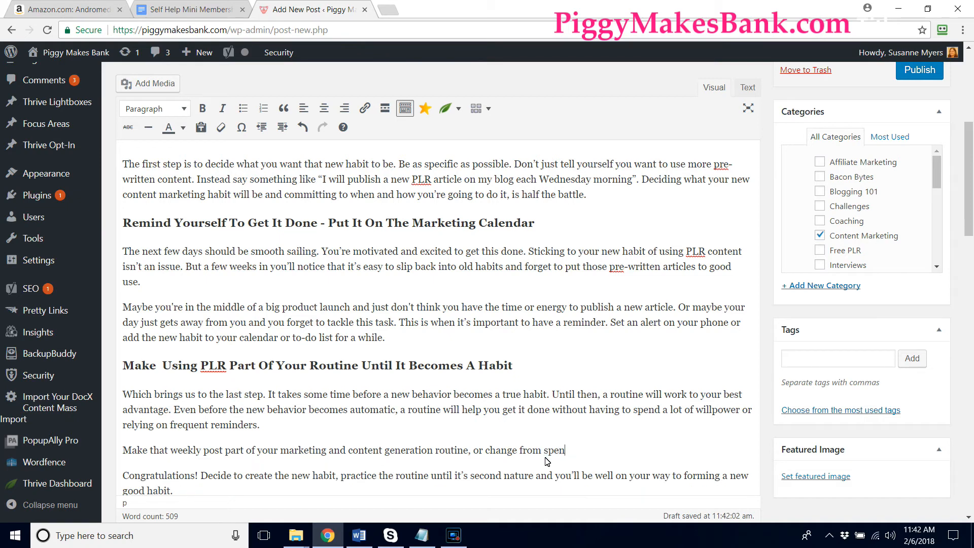
type("ding all morning checking facebook,")
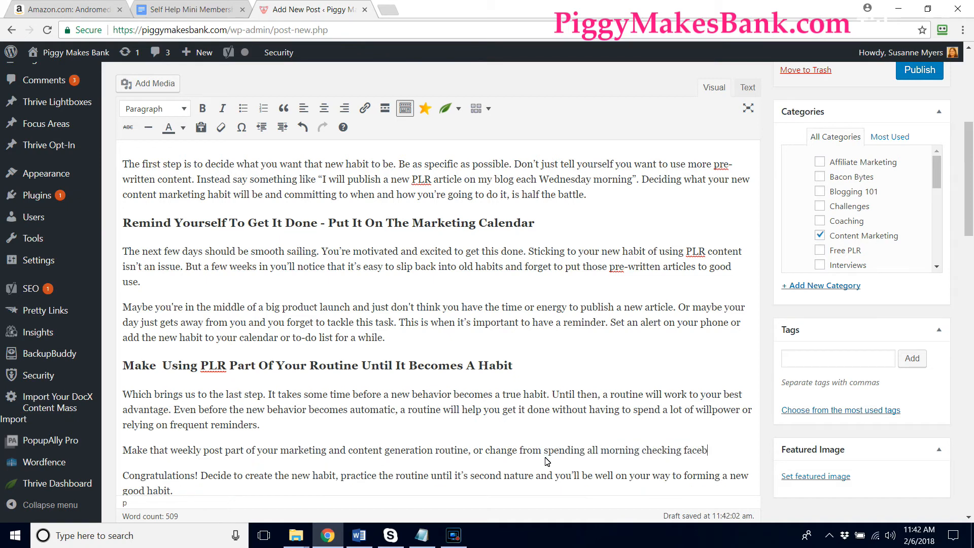
key("BackSpace")
key("BackSpace")
key("BackSpace")
key("BackSpace")
key("BackSpace")
key("BackSpace")
key("BackSpace")
key("BackSpace")
key("BackSpace")
key("BackSpace")
type("Facebook and playing around o nso")
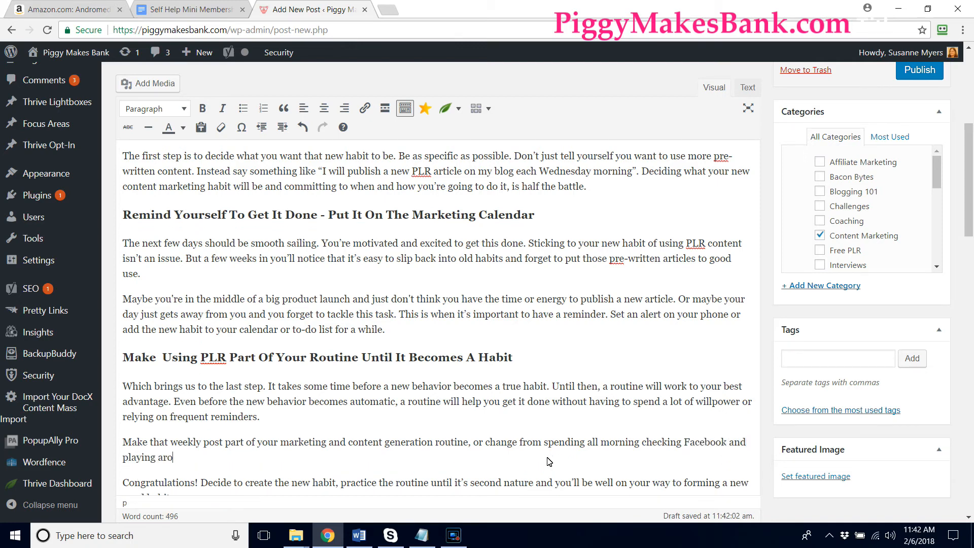
key("BackSpace")
key("BackSpace")
key("BackSpace")
key("BackSpace")
type("n social media, t")
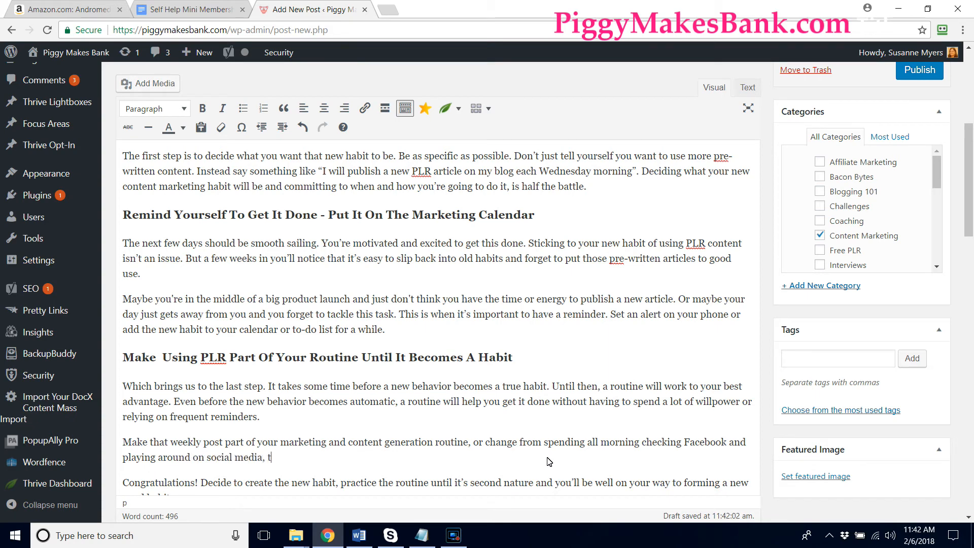
Finish the sentence about changing the routine with "to taking 30 minutes each workday to work towards publishing the weekly article.".
type("o takin")
type("g 30 minute")
type("s each and ev")
key("BackSpace")
key("BackSpace")
type("w")
key("BackSpace")
key("BackSpace")
type("workday to")
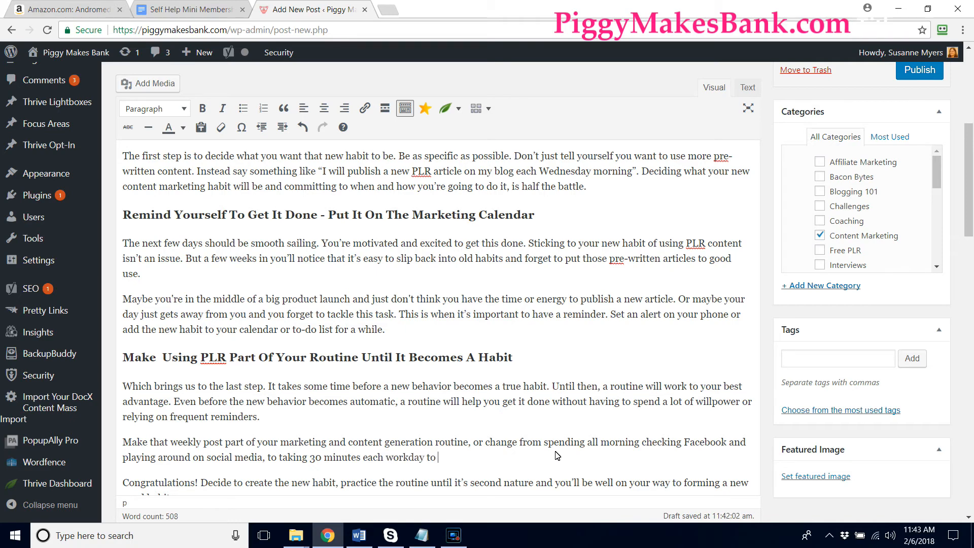
type(" work towards publishing the weekly article.")
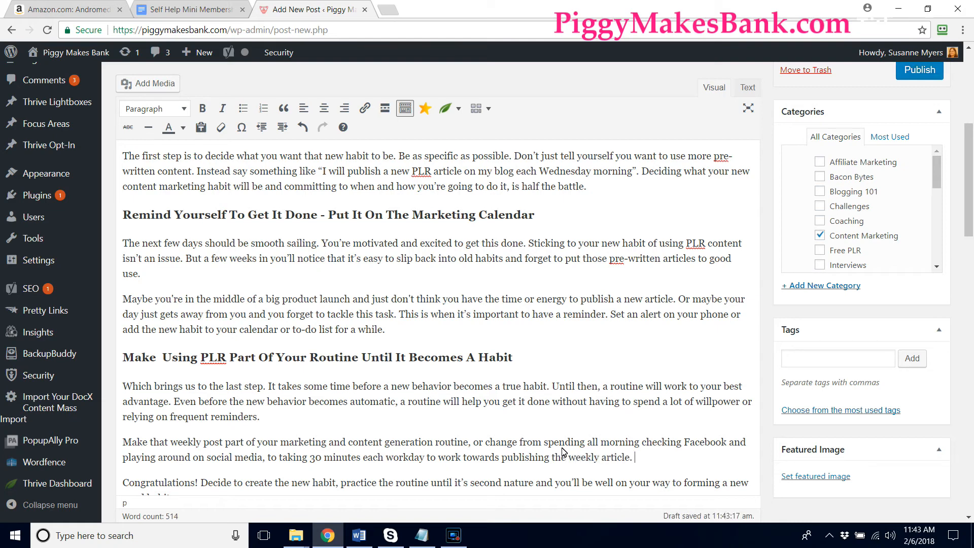
Add "On Day One, you pick the PLR content you want to work with." and begin the following sentence with "On Day Two you".
type(" On Day one, you pick th")
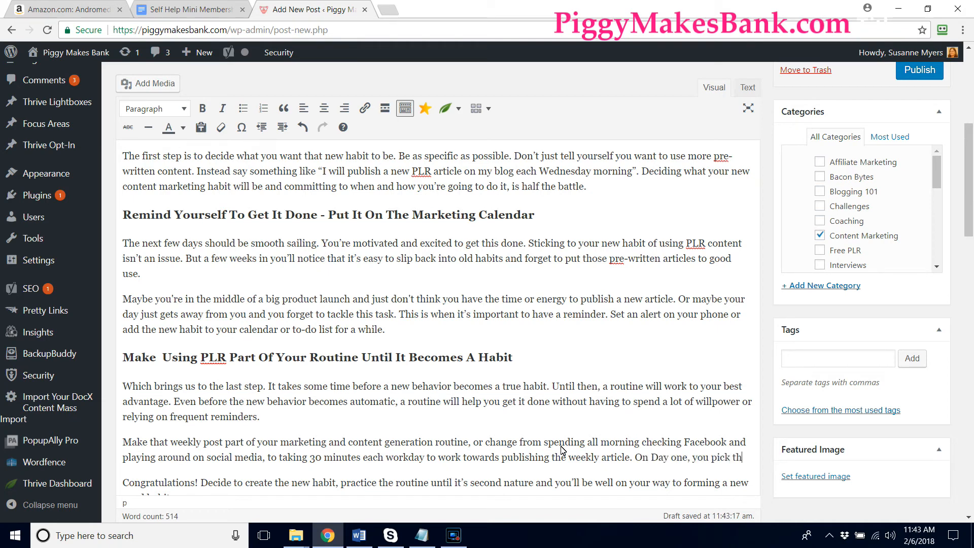
type("e PLR content you ")
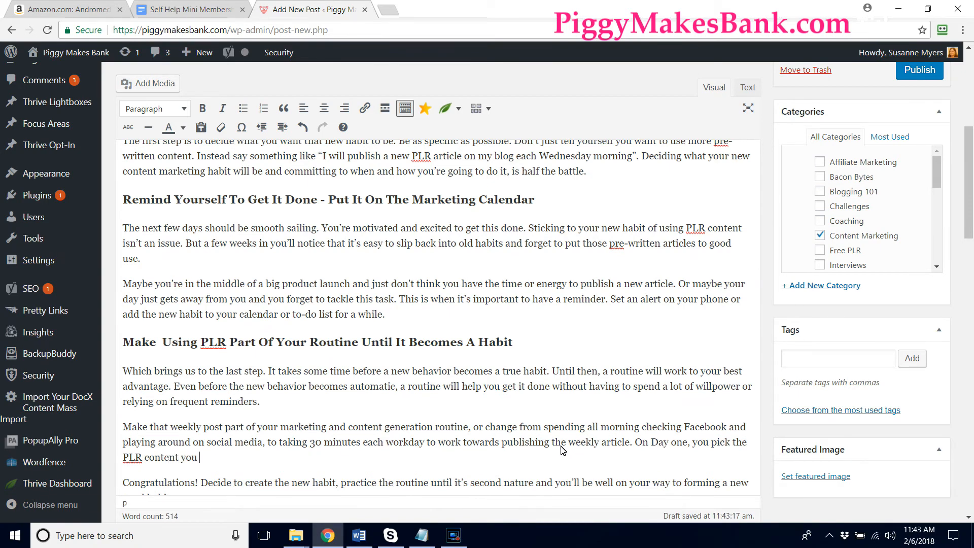
type("want to work with. On Da")
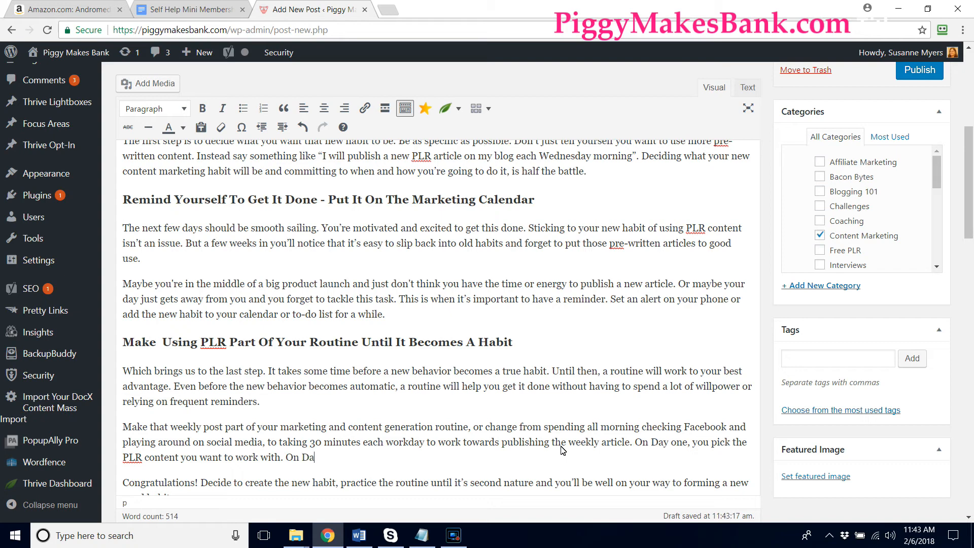
type("y Two you")
key("BackSpace")
type("O")
Complete the Day Two sentence with "paste it into your blog as a draft and do some simple formatting.".
left_click(518, 455)
type("oaste")
key("BackSpace")
key("BackSpace")
key("BackSpace")
key("BackSpace")
key("BackSpace")
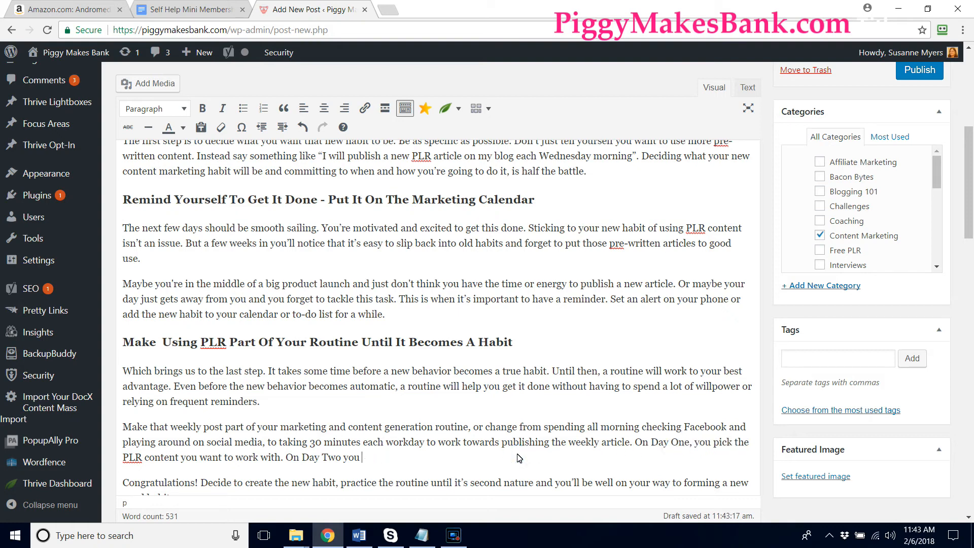
type("paste it into your blog as a d")
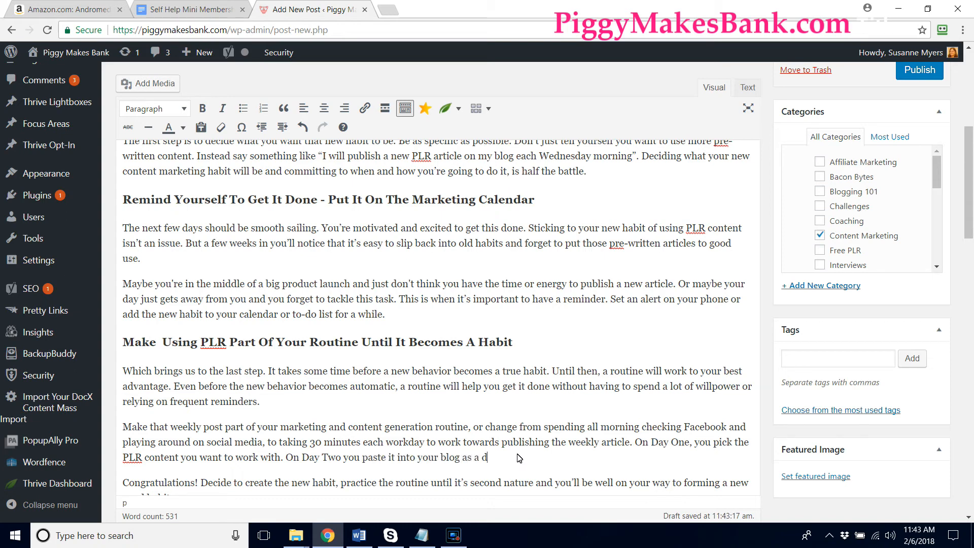
type("raft and do some simple forma")
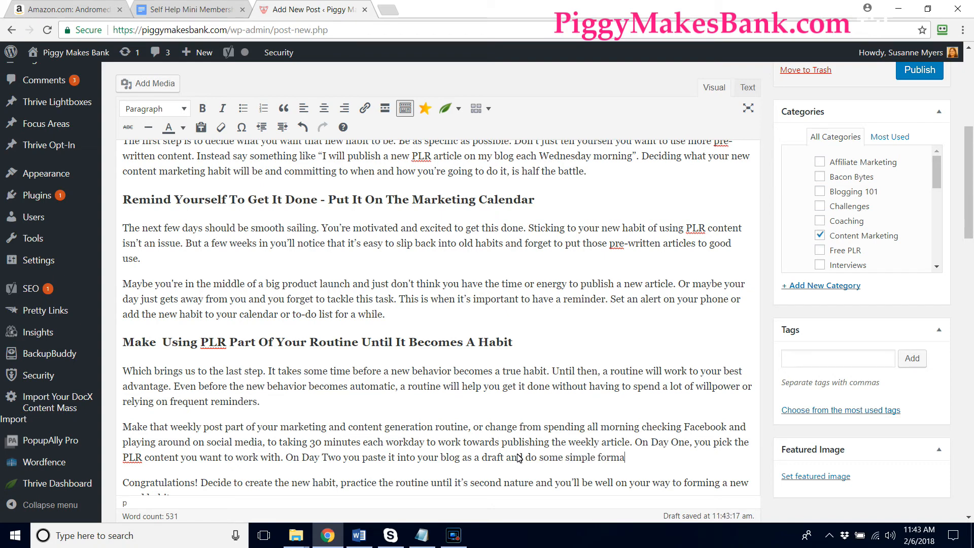
type("tting and h")
key("BackSpace")
Insert ", craft the title," after "draft" in the Day Two sentence.
left_click(509, 458)
left_click(510, 458)
type(", craft the tit")
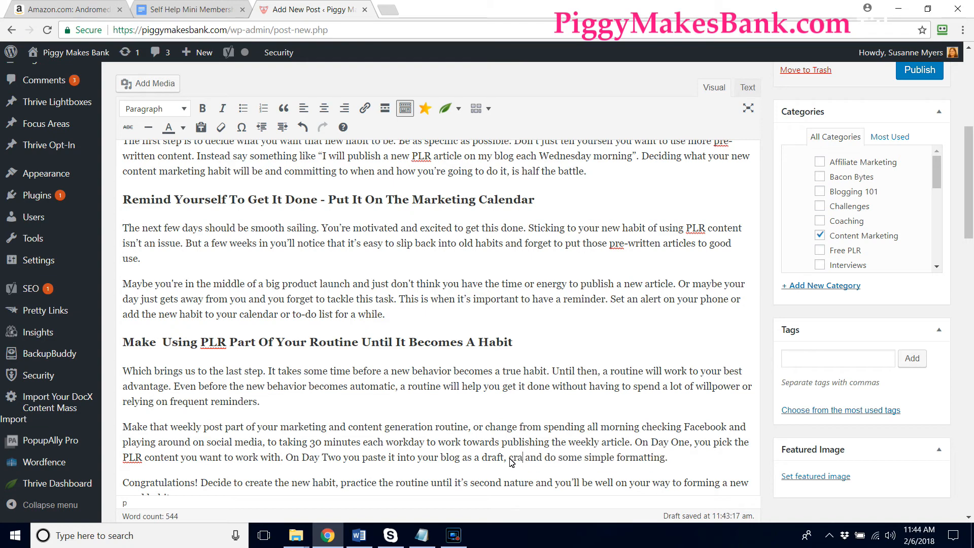
type("le,")
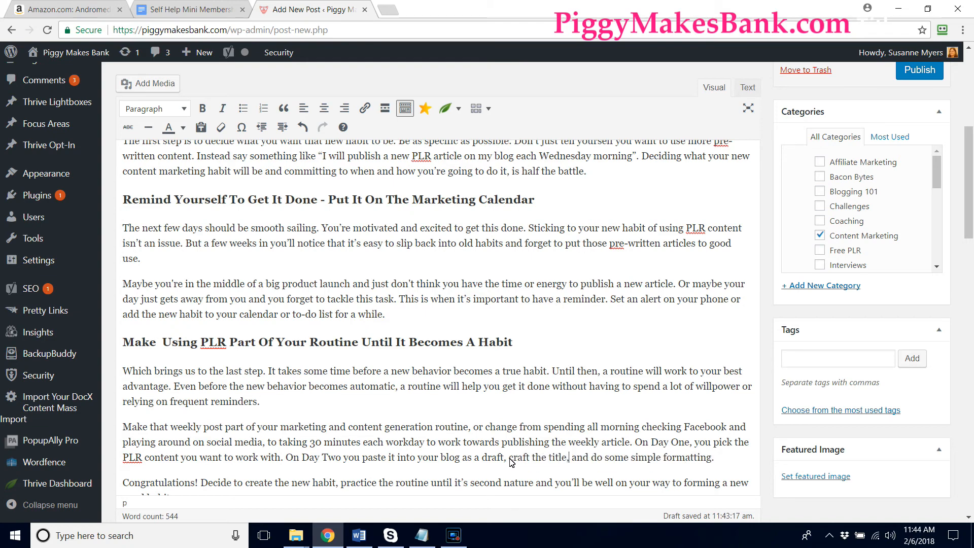
Add "On Day Three you give the content a quick edit and tweak. On Day Four you create a graphic and finalize formatting.".
left_click(735, 455)
type("On Day Two you paste it into your blog as a draft, craft the title, and do some simple formatting. On Day ")
type("Three you ")
type("give the ")
type("content ")
type("a quick edit")
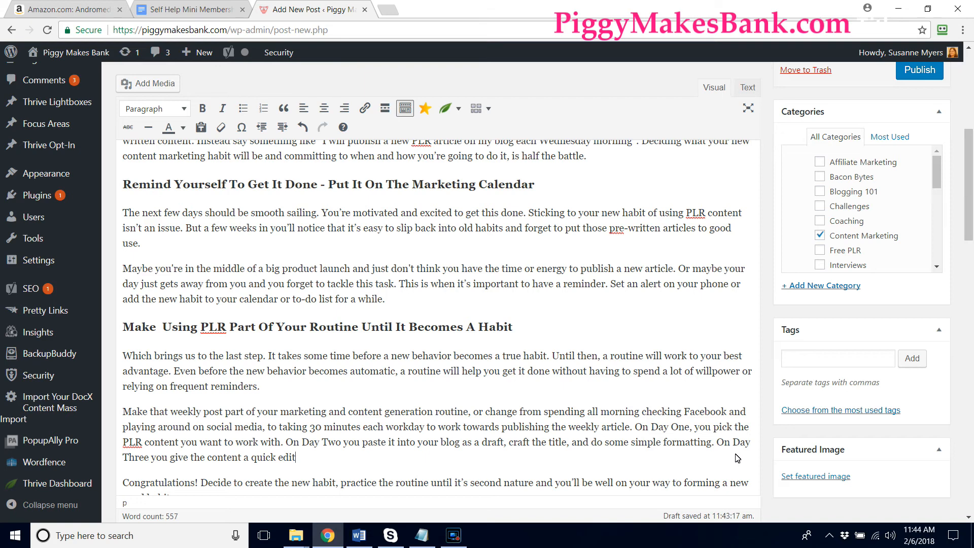
type(" and tweak. On Day Four ")
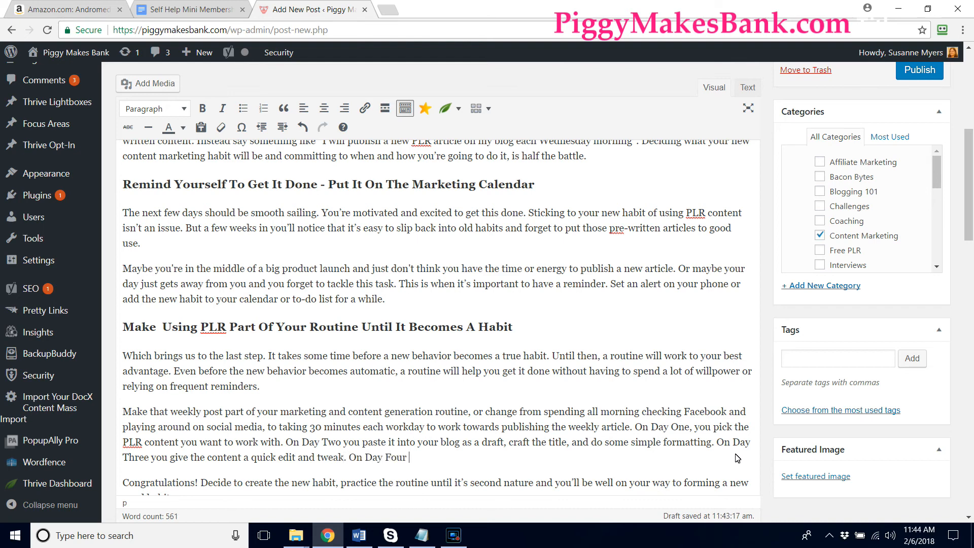
type("you create a graphic and finalize formatting. On D")
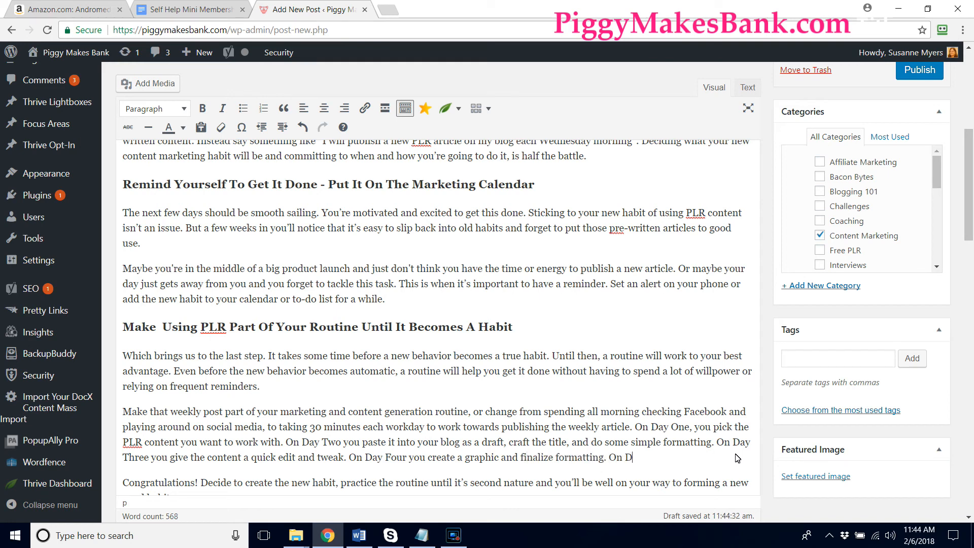
Add "On Day Five you hit publish and promote the new piece of content" at the end of the paragraph.
type("ay Five you hit publshi")
key("BackSpace")
key("BackSpace")
key("BackSpace")
type("ish and f")
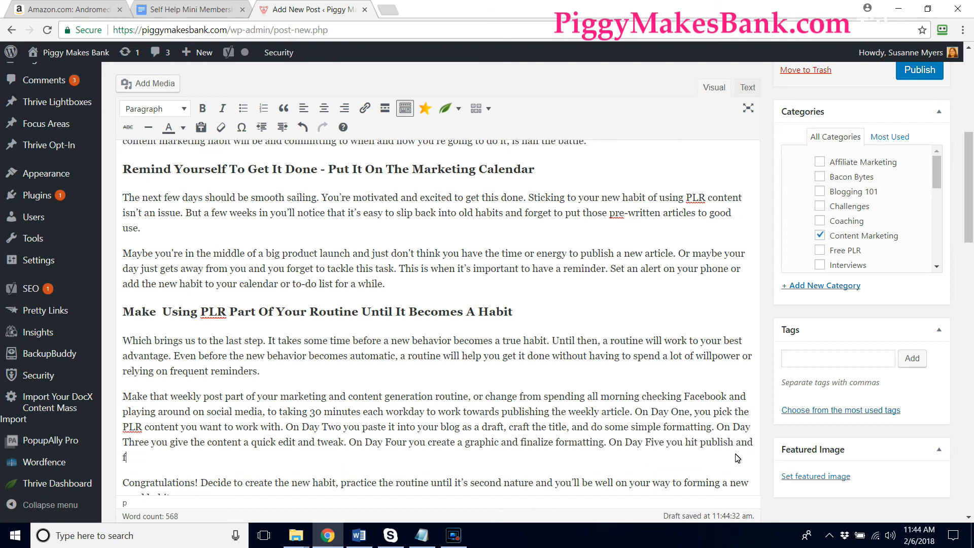
key("BackSpace")
type("promote the new piece of content")
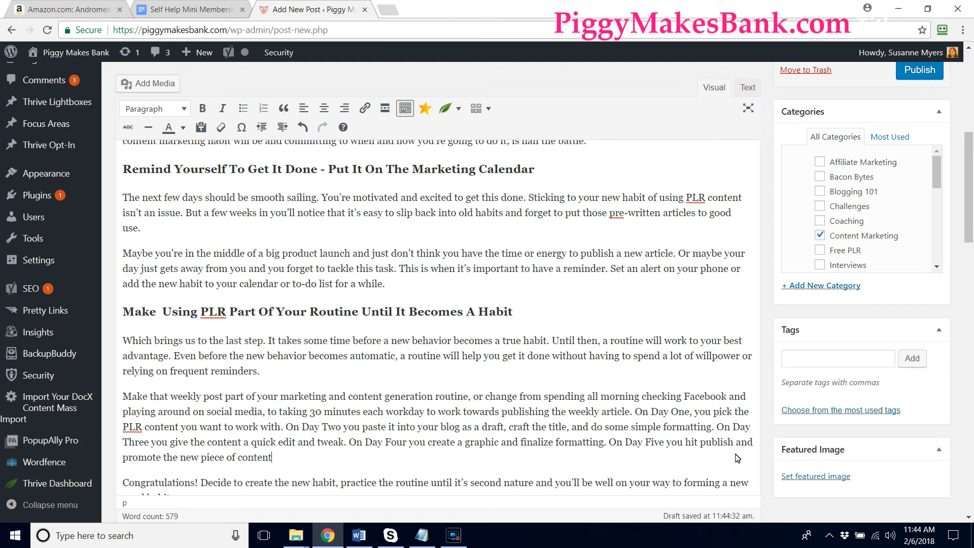
Replace "piece of content" with "blog post." at the end of the Day Five sentence.
key("BackSpace")
key("BackSpace")
key("BackSpace")
key("BackSpace")
key("BackSpace")
key("BackSpace")
key("BackSpace")
key("BackSpace")
key("BackSpace")
key("BackSpace")
key("BackSpace")
key("BackSpace")
key("BackSpace")
key("BackSpace")
key("BackSpace")
type("g")
type("log post")
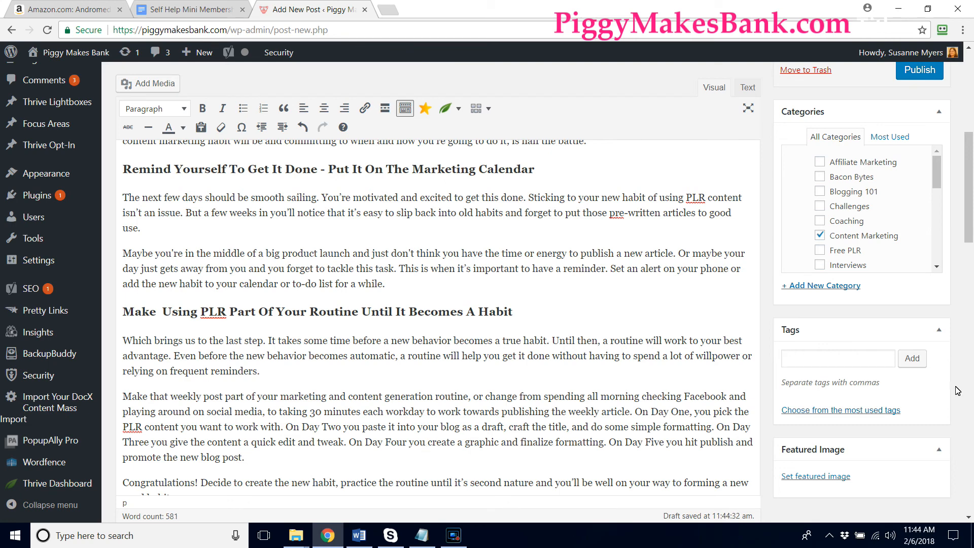
Delete "good" in the closing paragraph and end it with "habit of actually using your pre-written content.".
left_click_drag(967, 255, 967, 259)
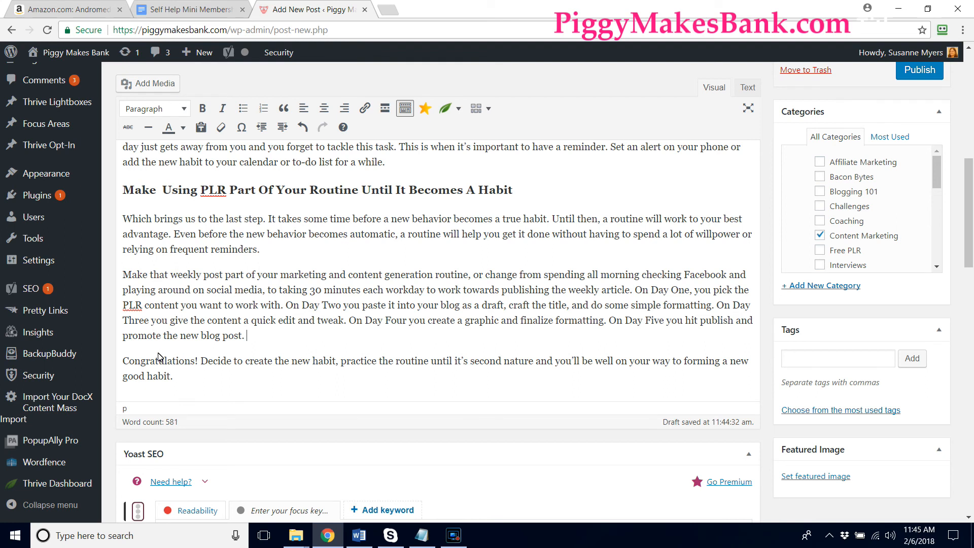
double_click(142, 376)
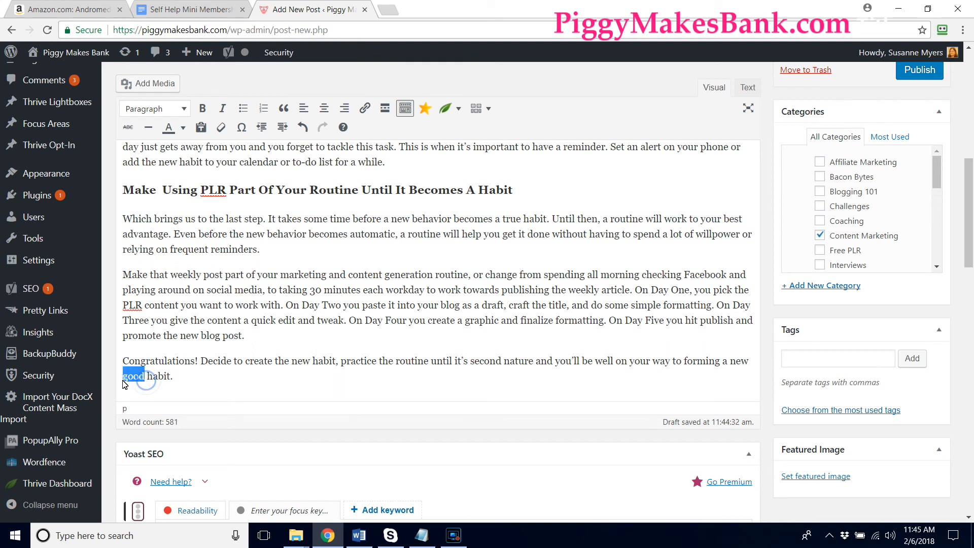
key("BackSpace")
left_click(151, 377)
key("BackSpace")
type("of actually using your pre-written content.")
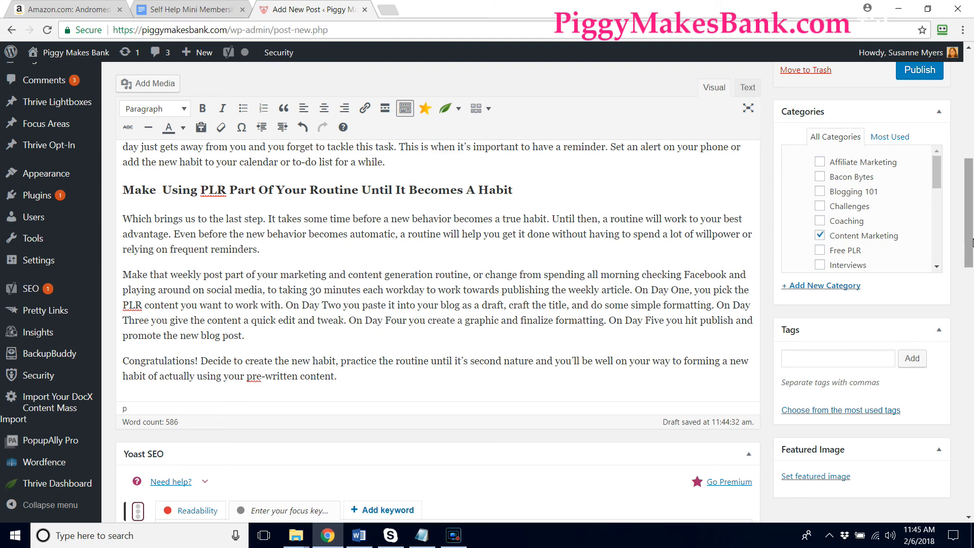
left_click_drag(972, 243, 973, 126)
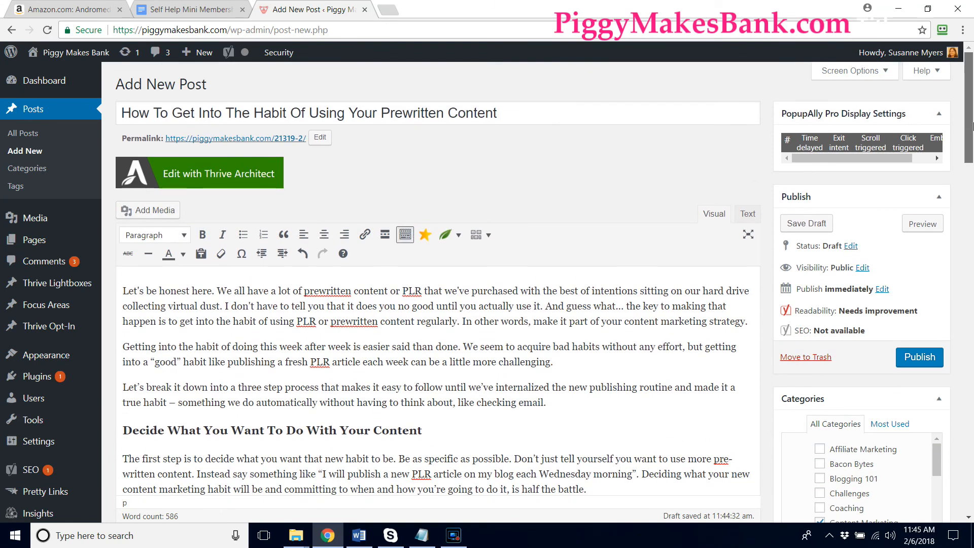
mouse_move(973, 127)
left_mouse_down()
mouse_move(938, 280)
mouse_move(955, 246)
mouse_move(969, 142)
left_mouse_up()
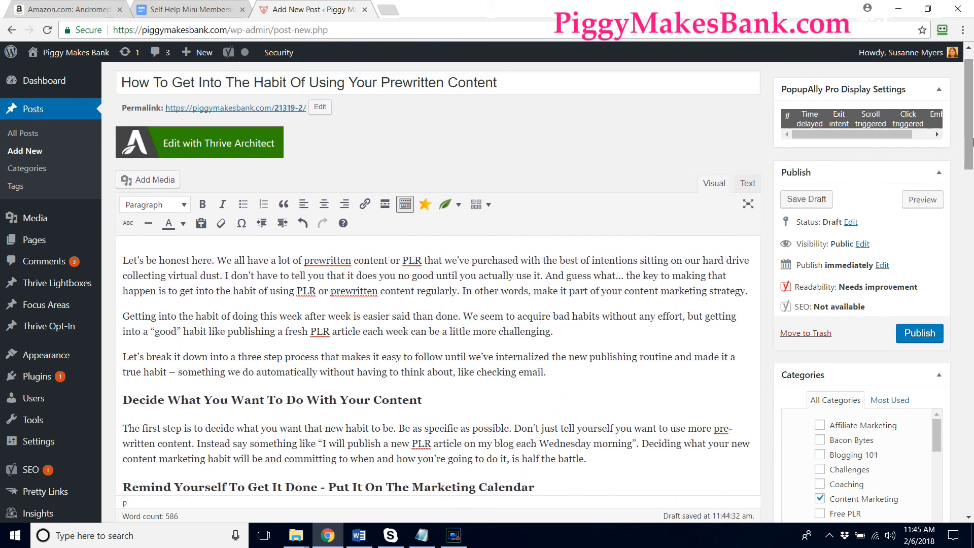